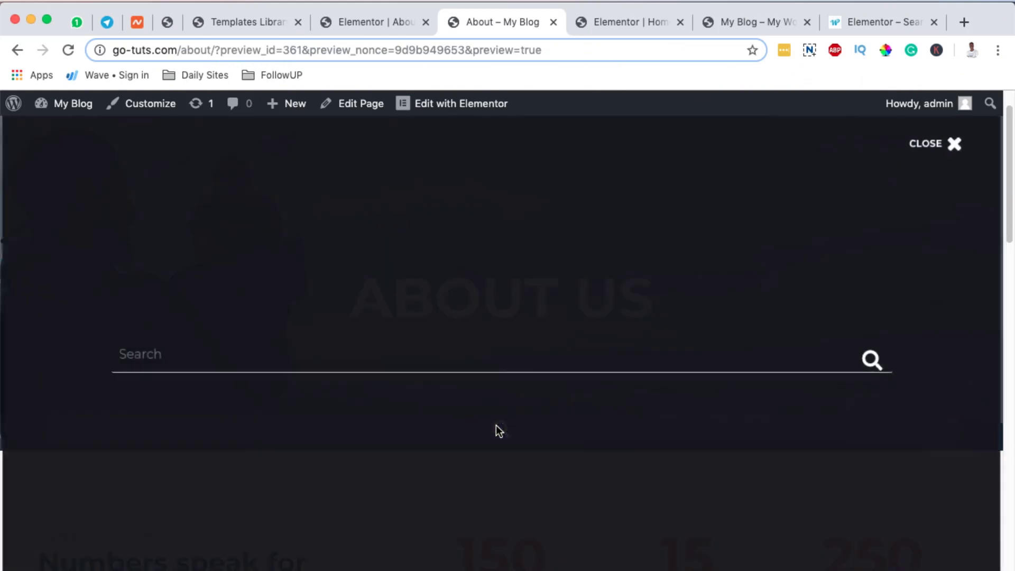
# Close the search overlay on the About page preview and check the search bar on the home page preview
pyautogui.click(927, 145)
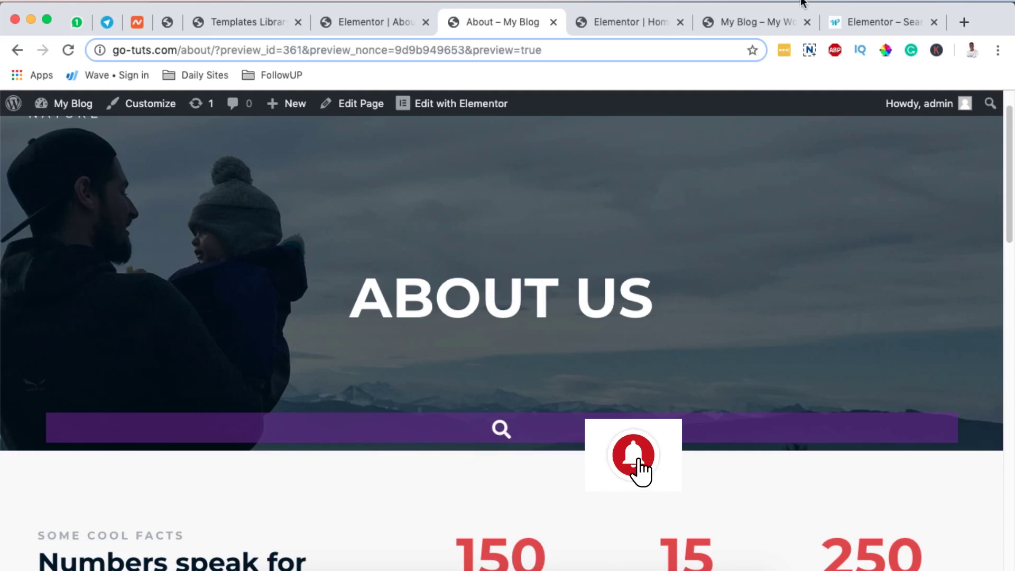
pyautogui.click(748, 19)
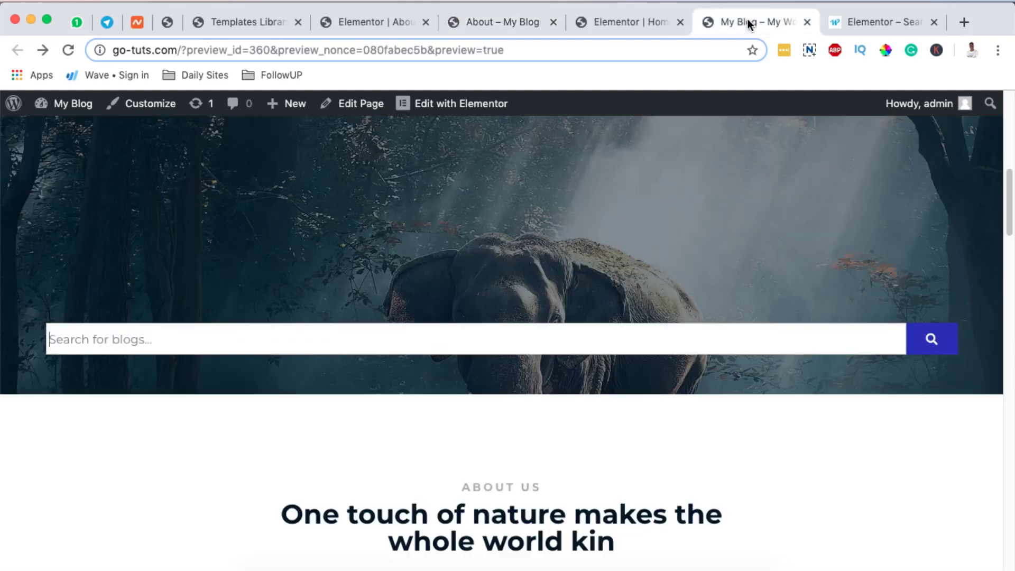
pyautogui.click(450, 339)
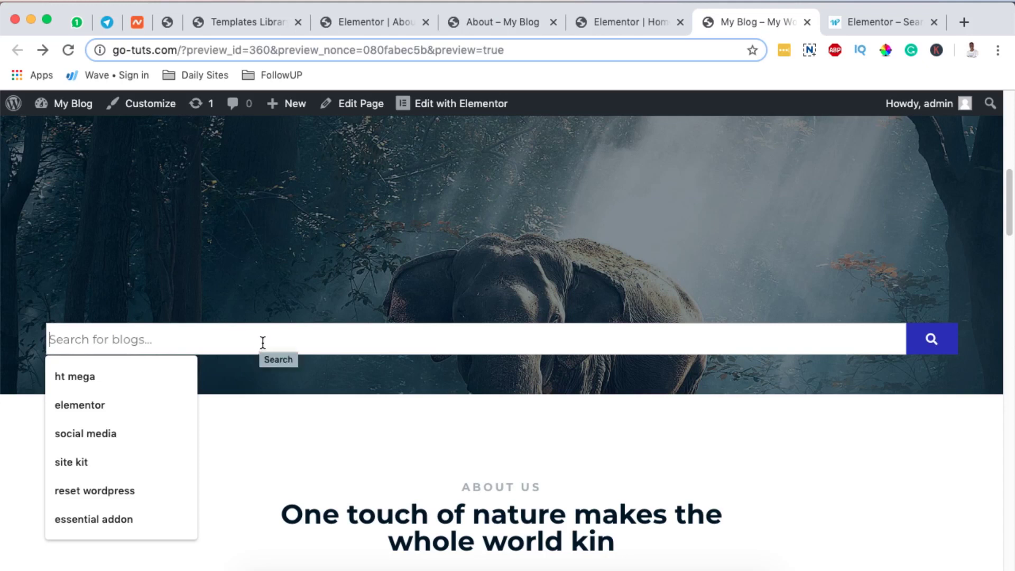
# Examine search form Examples 1, 2 and 3 on the HTMega Elementor Search demo page and try their search fields
pyautogui.click(855, 23)
pyautogui.scroll(-2, 635, 349)
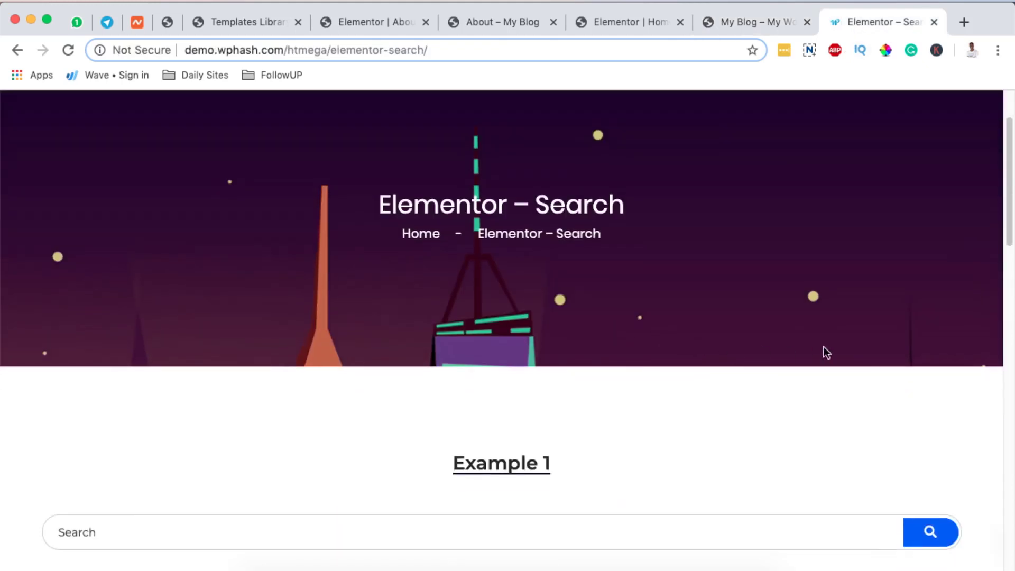
pyautogui.scroll(-2, 867, 365)
pyautogui.scroll(-1, 960, 387)
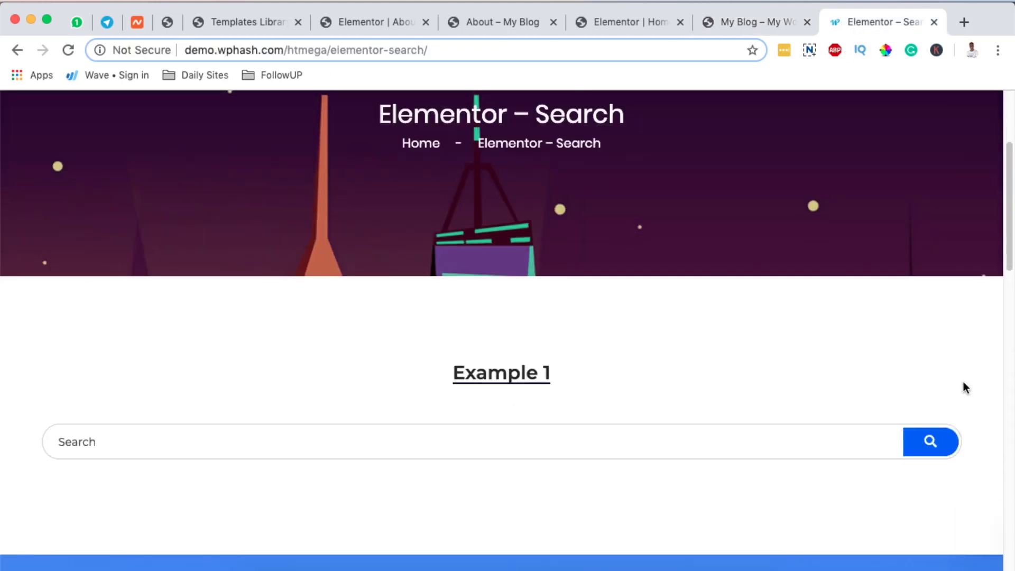
pyautogui.click(503, 450)
pyautogui.scroll(-5, 615, 420)
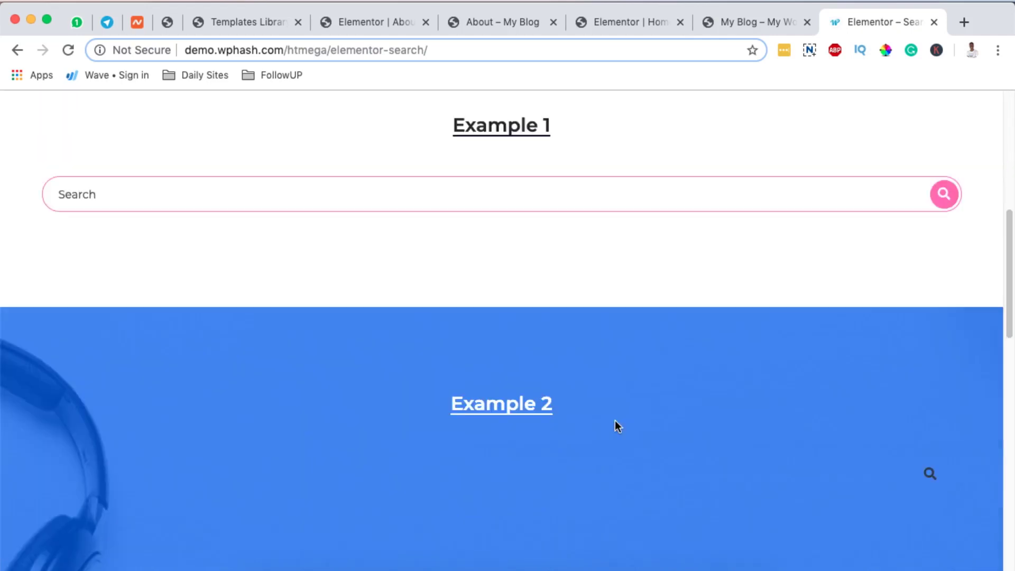
pyautogui.scroll(-5, 615, 420)
pyautogui.click(929, 212)
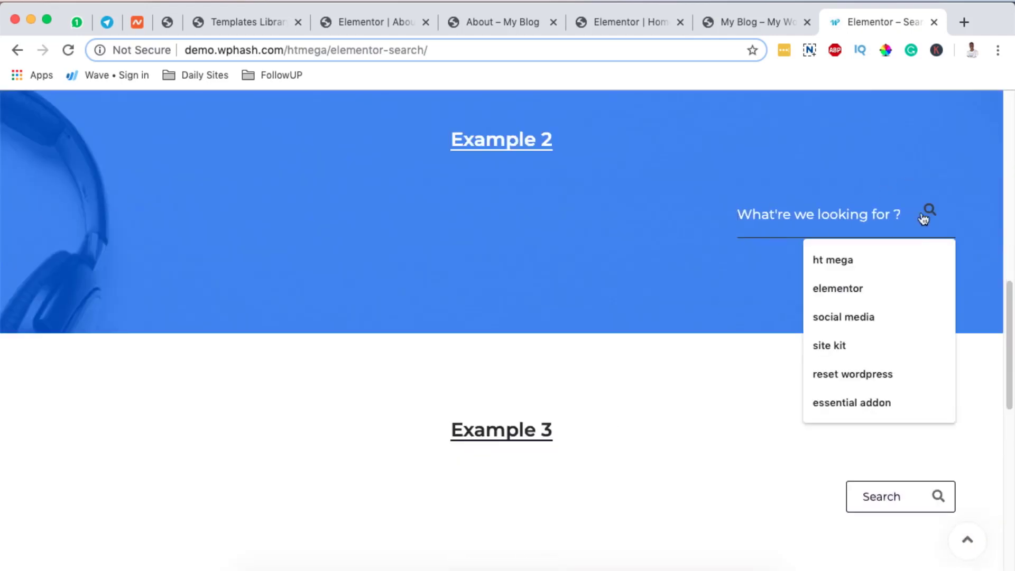
pyautogui.click(904, 496)
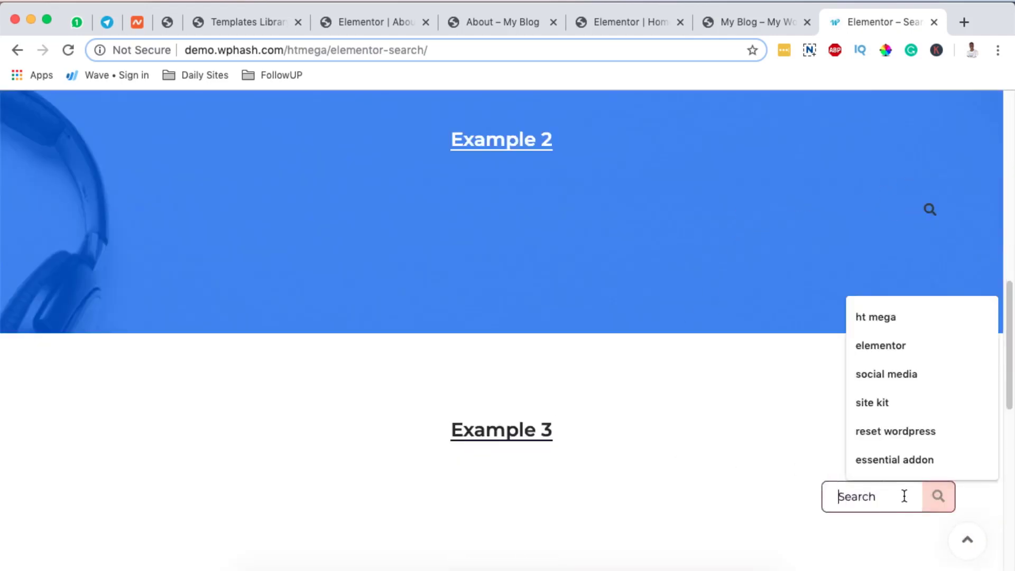
pyautogui.click(732, 446)
# Examine search form Examples 4 and 5 on the demo page, expanding and closing their search fields
pyautogui.scroll(-8, 735, 436)
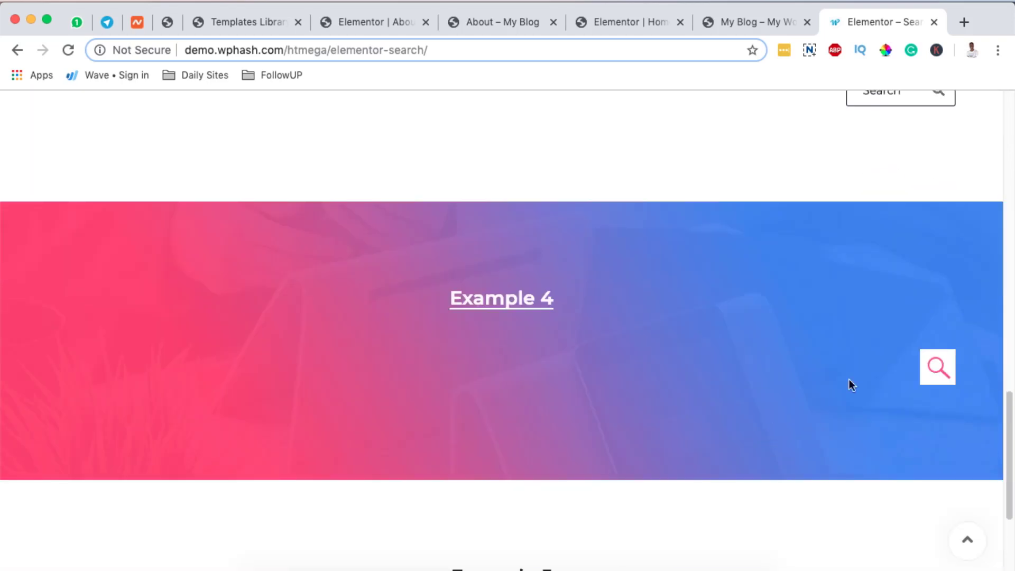
pyautogui.click(937, 366)
pyautogui.scroll(-1, 643, 425)
pyautogui.scroll(-5, 644, 425)
pyautogui.click(952, 421)
pyautogui.click(814, 364)
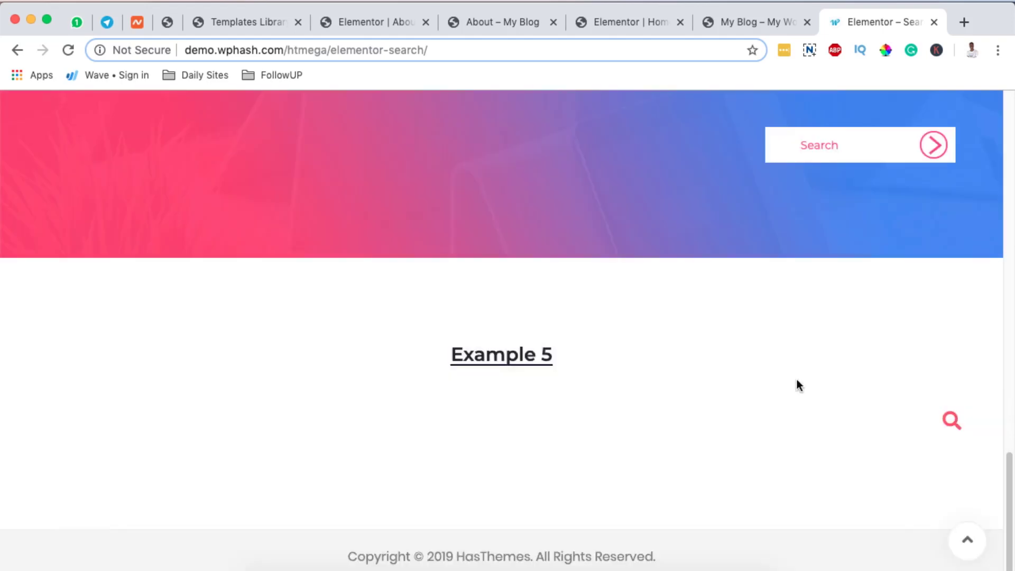
pyautogui.scroll(2, 725, 433)
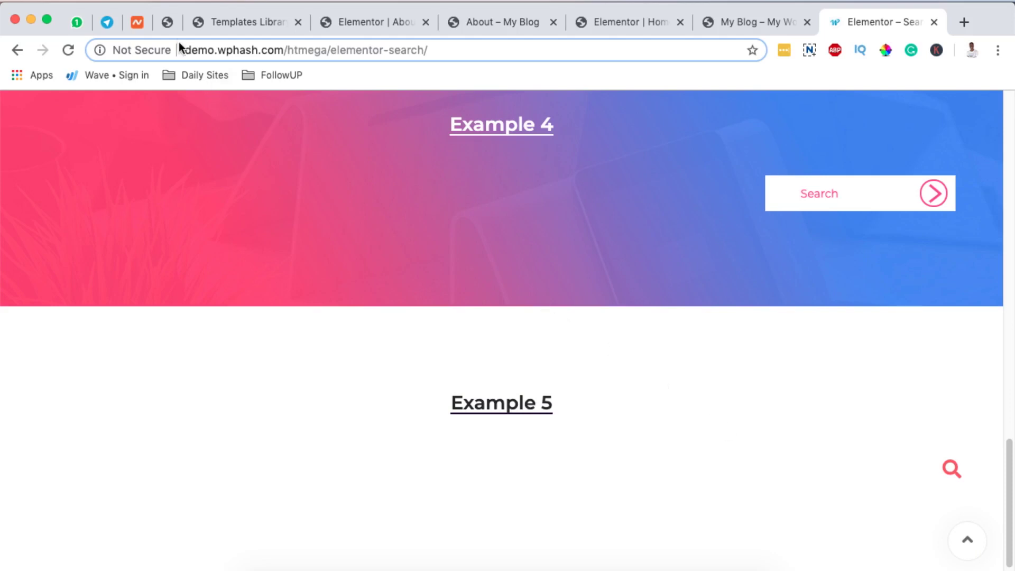
# Search the WordPress plugin directory for "ht mega" from the site's add-plugin page
pyautogui.click(168, 23)
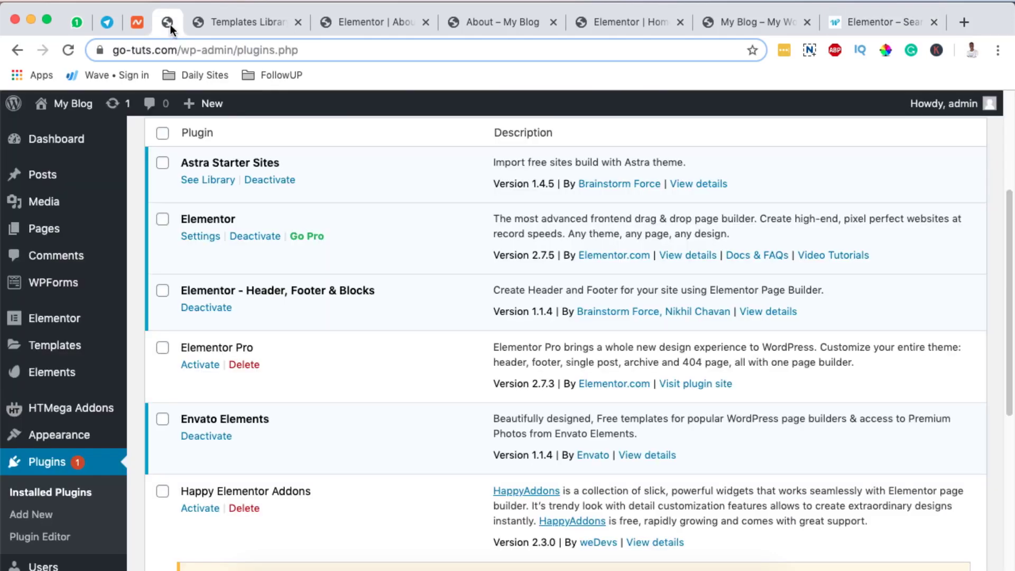
pyautogui.click(32, 515)
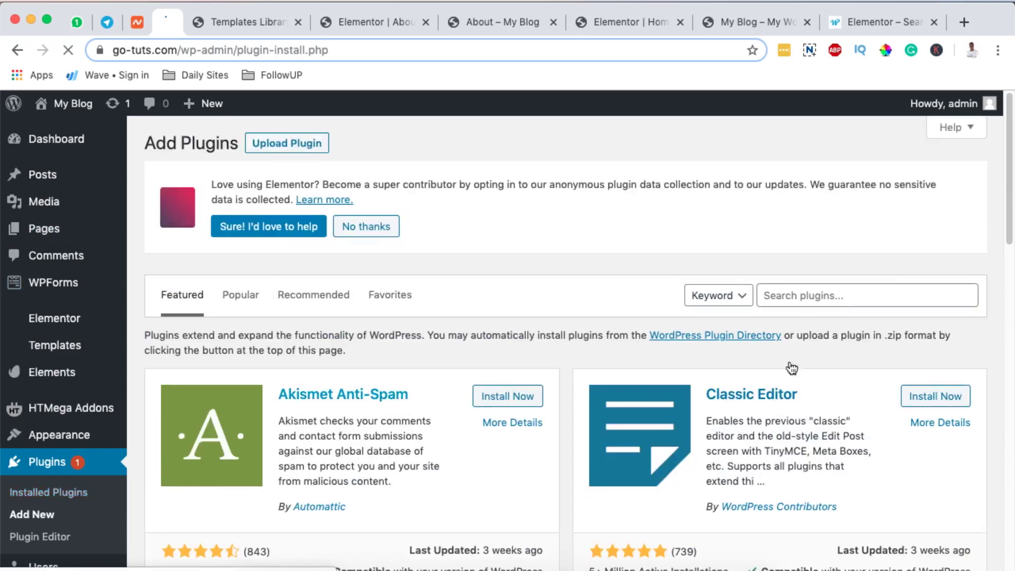
pyautogui.click(804, 296)
pyautogui.write('m')
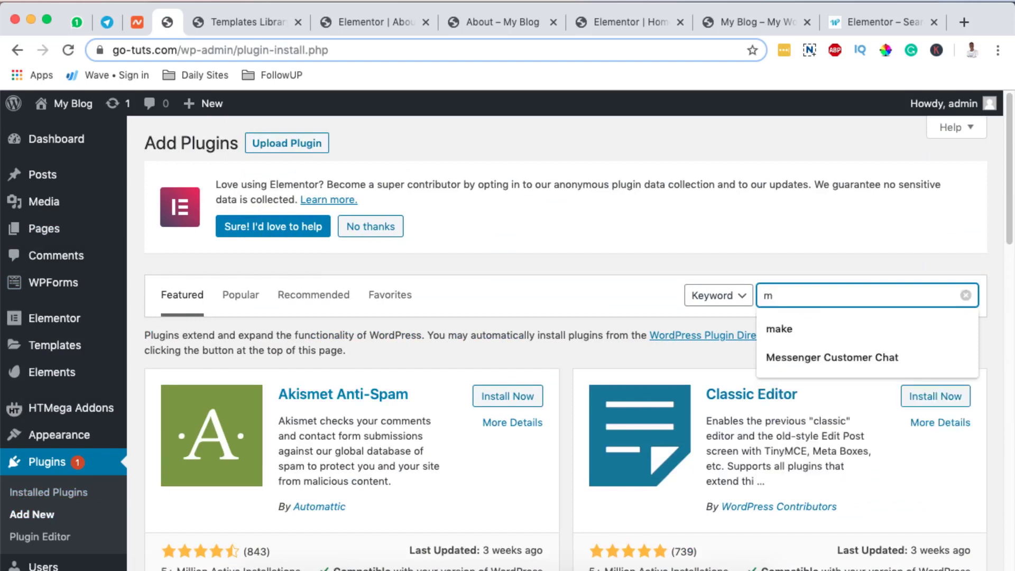
pyautogui.write('t mega')
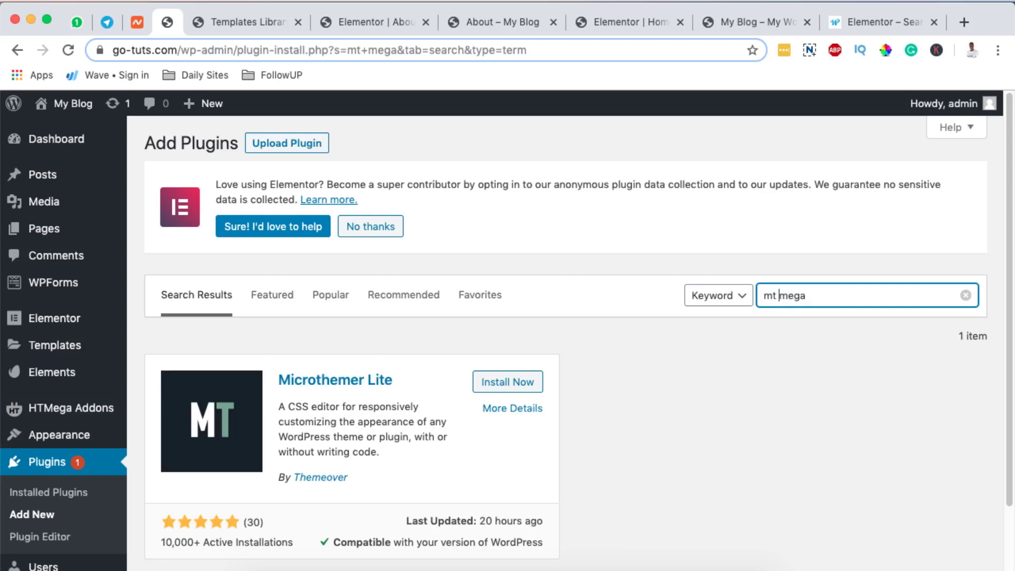
pyautogui.click(777, 296)
pyautogui.press('BackSpace')
pyautogui.press('BackSpace')
pyautogui.write('ht')
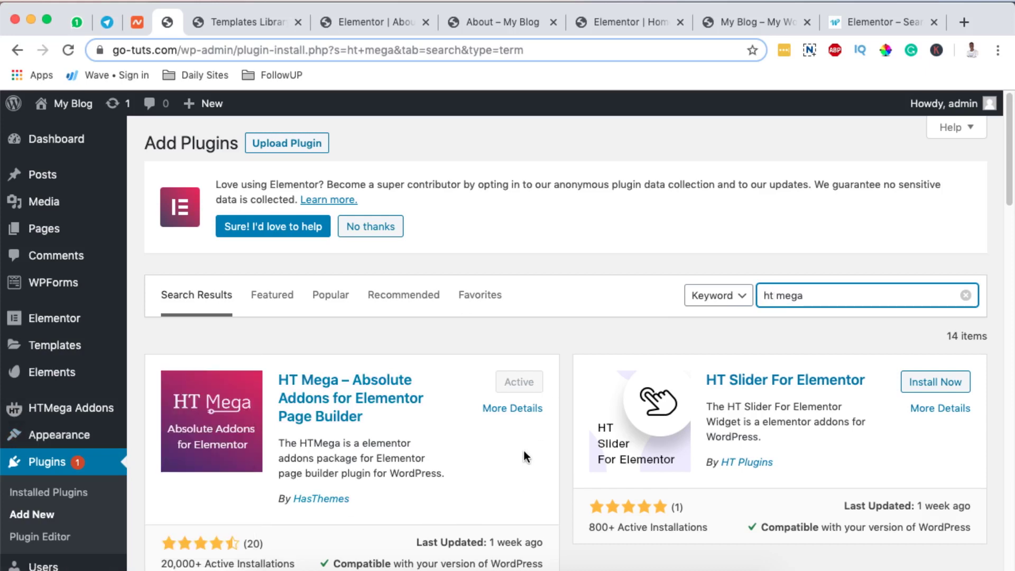
# Open the Elements settings of HTMega Addons and check the Search element's toggle in the list
pyautogui.moveTo(14, 420)
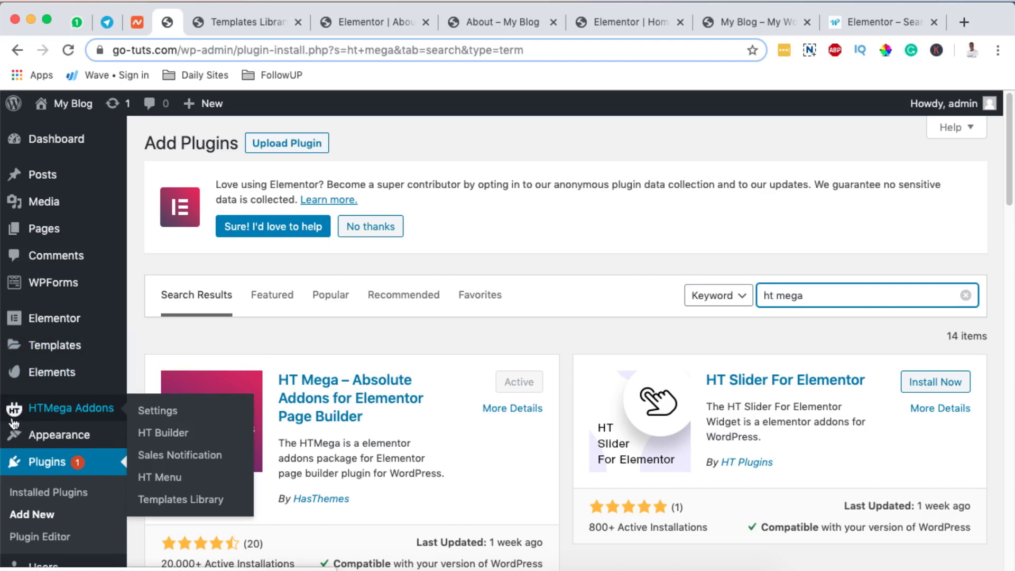
pyautogui.click(52, 413)
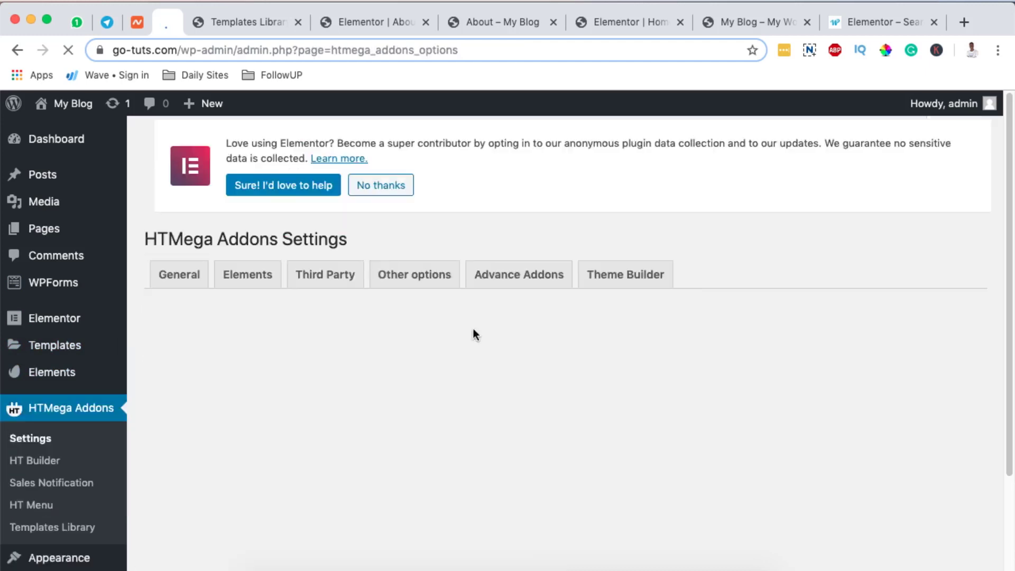
pyautogui.click(233, 293)
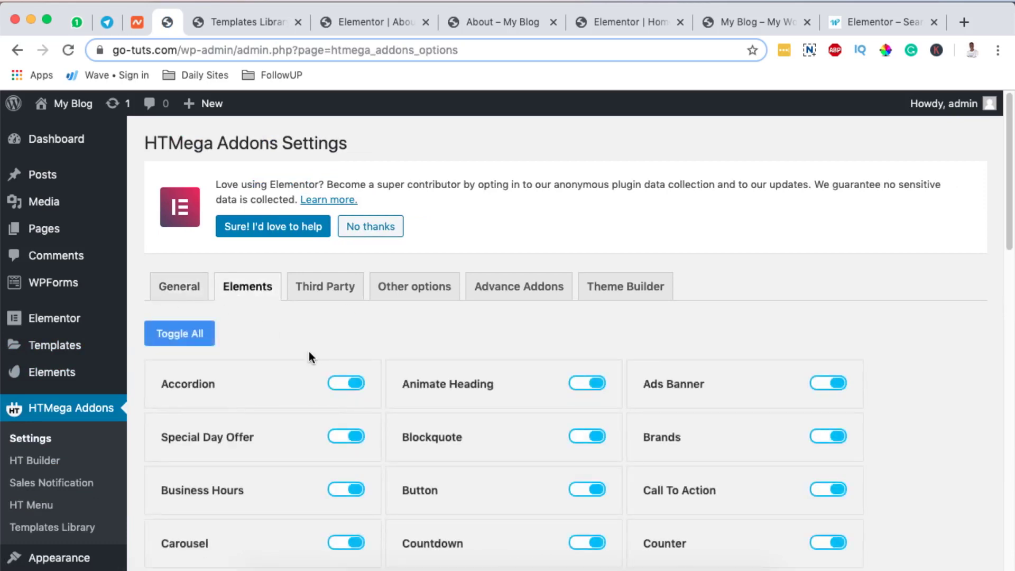
pyautogui.scroll(-7, 522, 411)
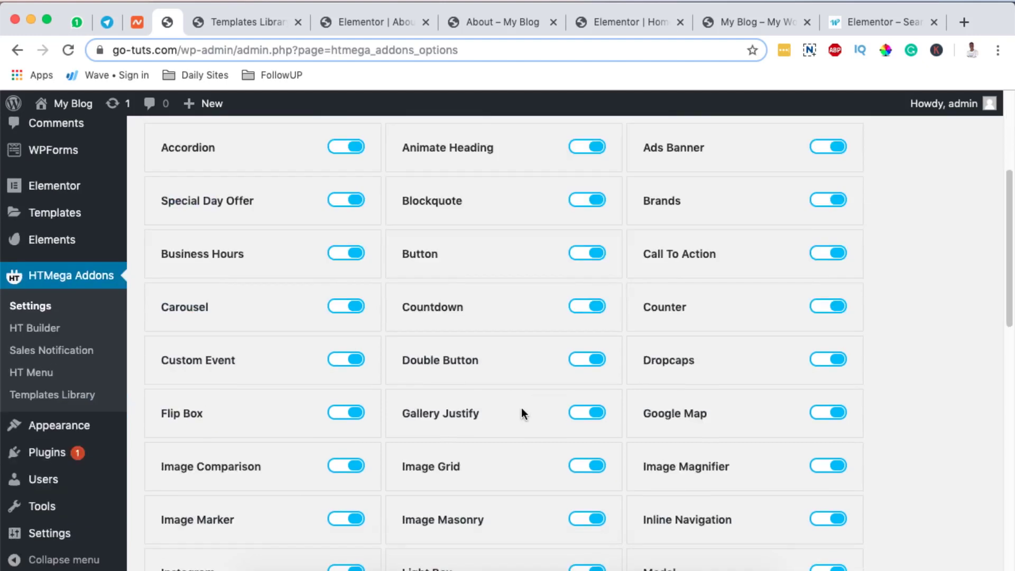
pyautogui.scroll(-3, 522, 408)
pyautogui.scroll(-1, 521, 408)
pyautogui.scroll(-1, 520, 413)
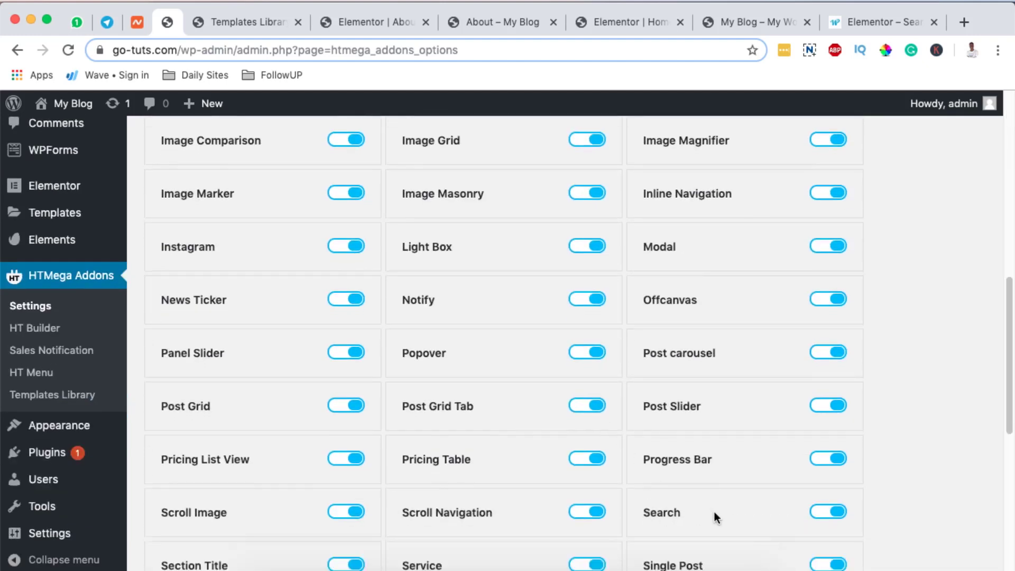
pyautogui.scroll(-2, 747, 510)
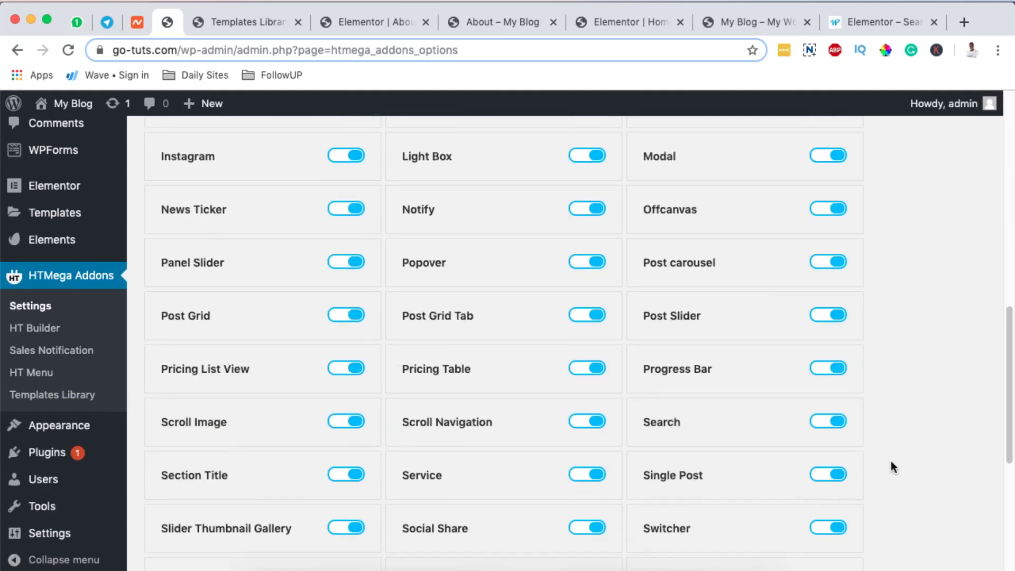
pyautogui.scroll(-2, 884, 458)
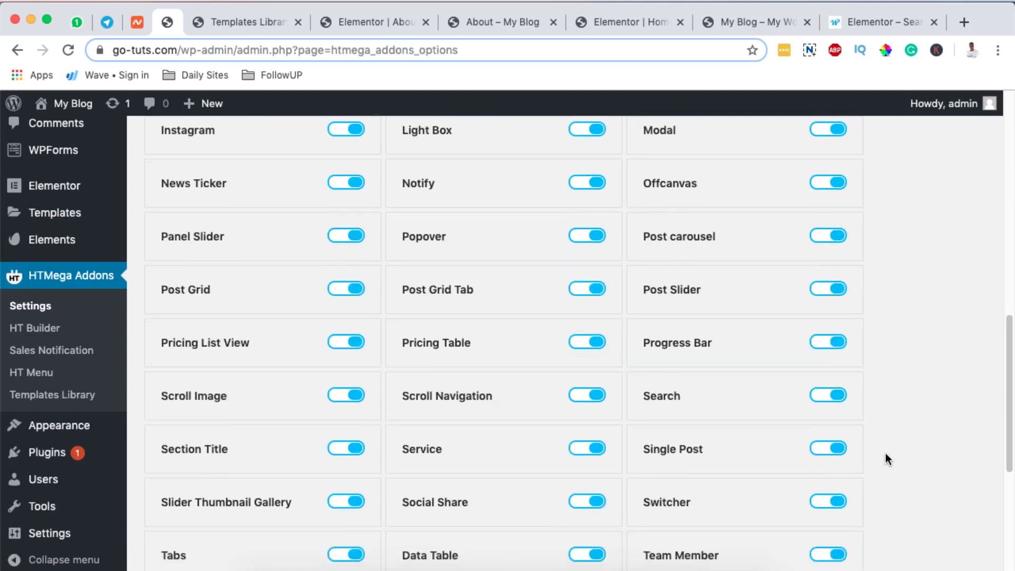
pyautogui.scroll(-3, 886, 454)
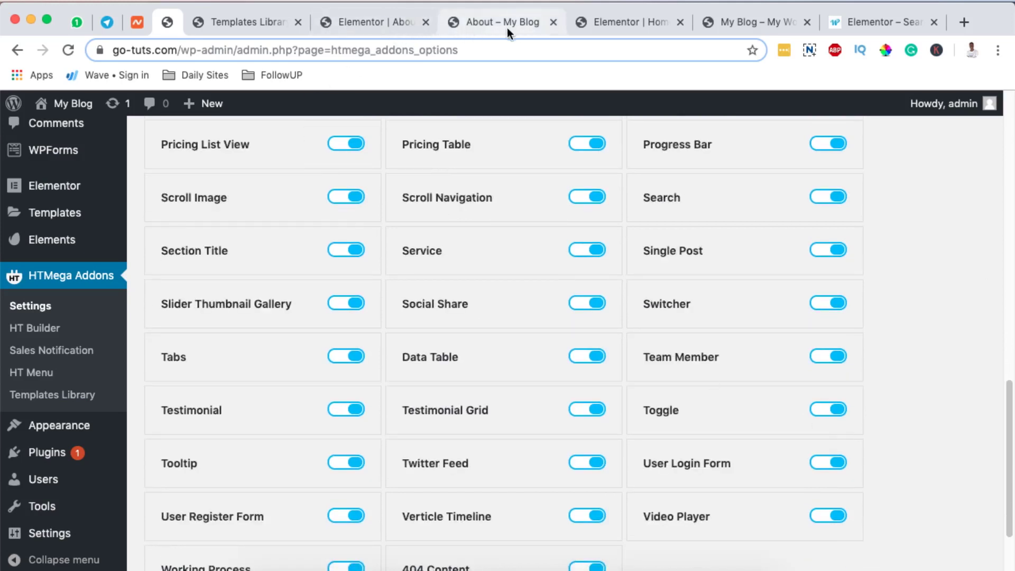
# In the About page's Elementor editor, add a new section below the hero and place the HT Search widget in it
pyautogui.click(382, 24)
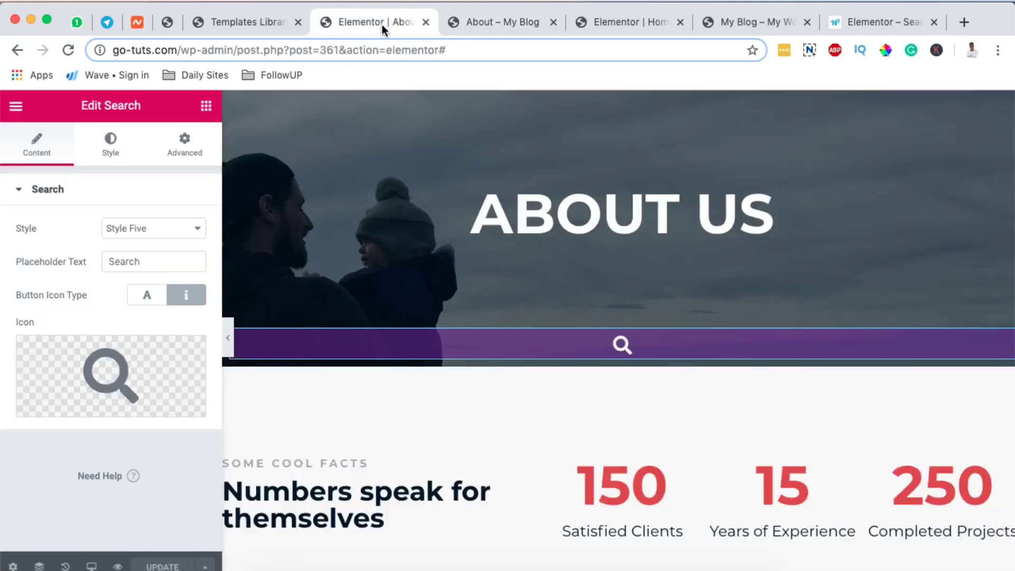
pyautogui.click(206, 106)
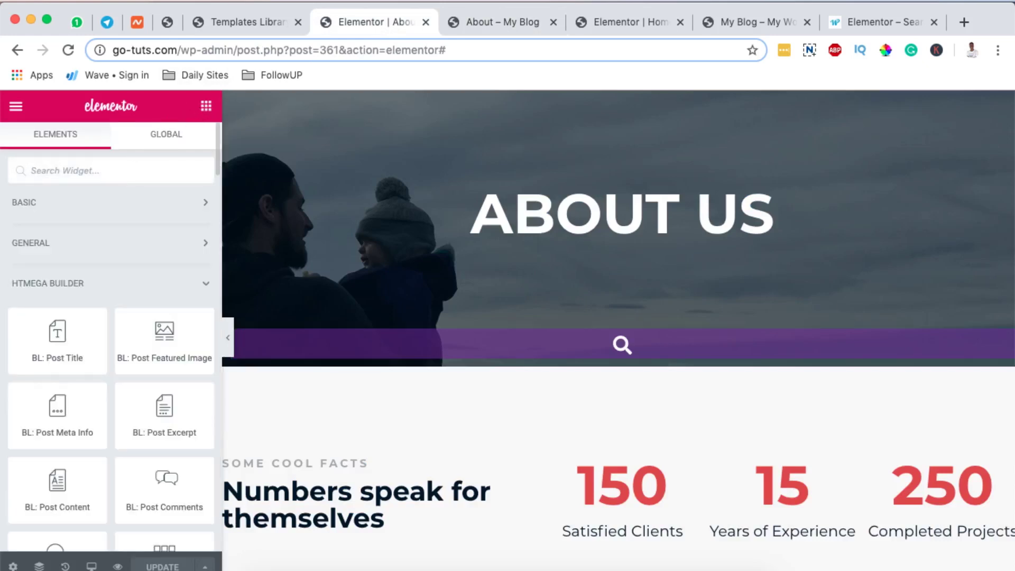
pyautogui.write('sear')
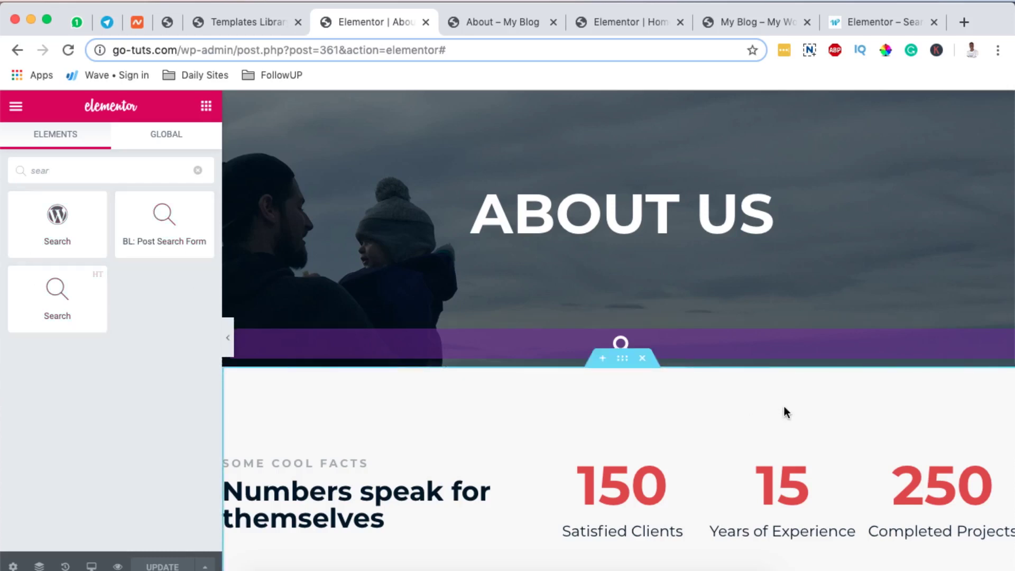
pyautogui.click(602, 361)
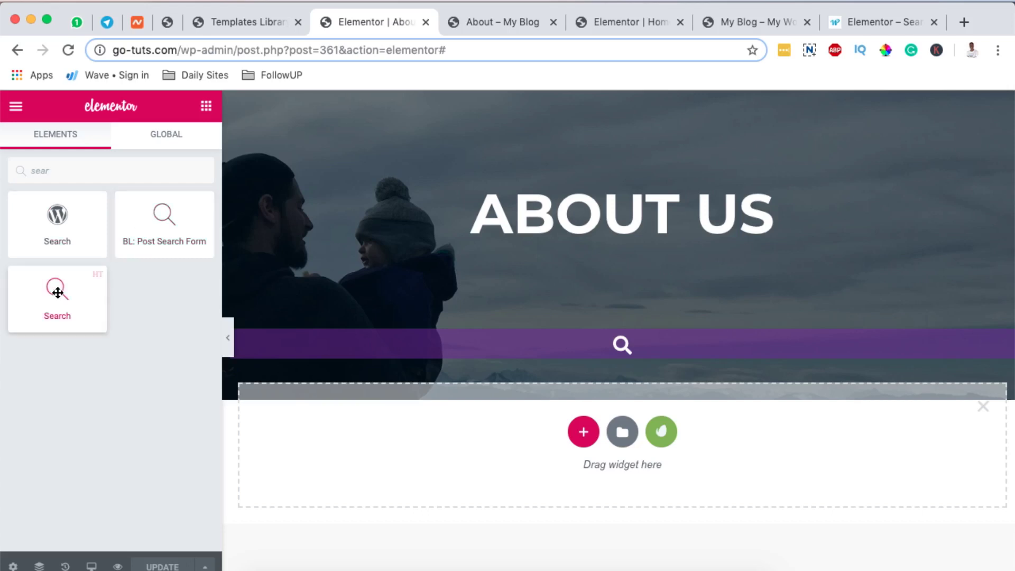
pyautogui.moveTo(49, 298); pyautogui.dragTo(821, 411)
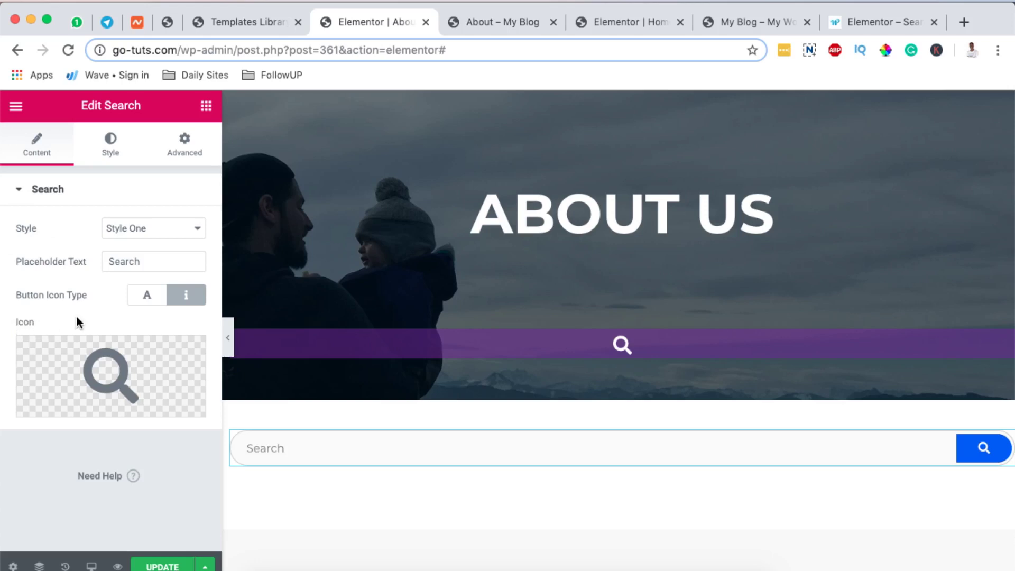
# Try Style Three, Style Four and Style Five on the new Search widget, ending with the choice of Style One
pyautogui.click(145, 229)
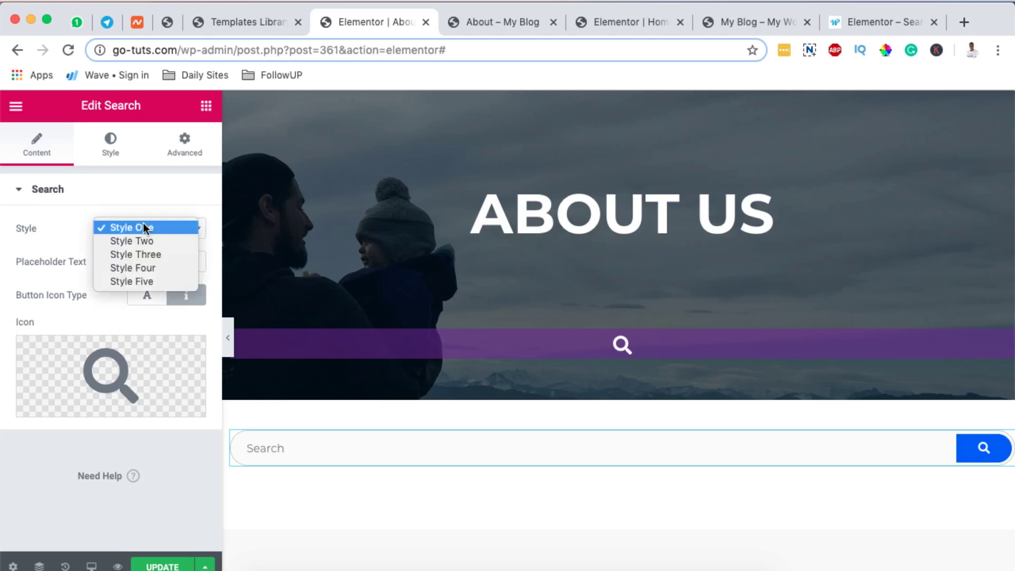
pyautogui.click(143, 252)
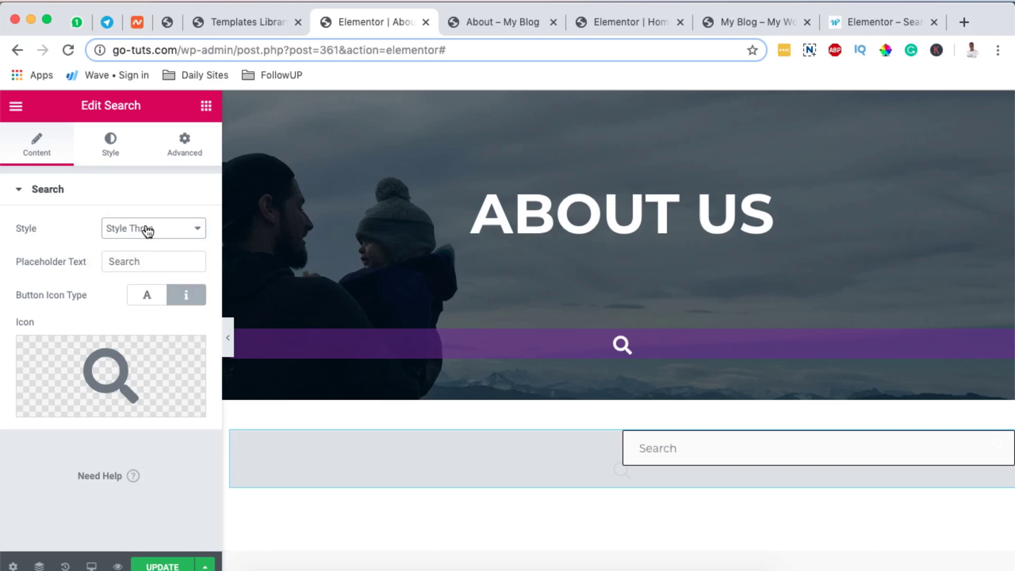
pyautogui.click(147, 231)
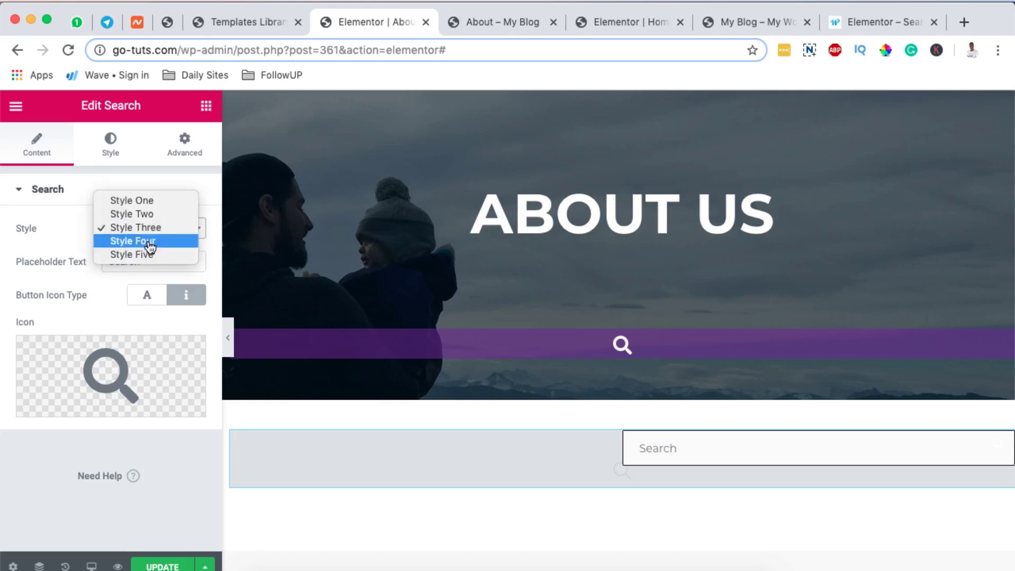
pyautogui.click(150, 243)
pyautogui.click(146, 234)
pyautogui.click(147, 243)
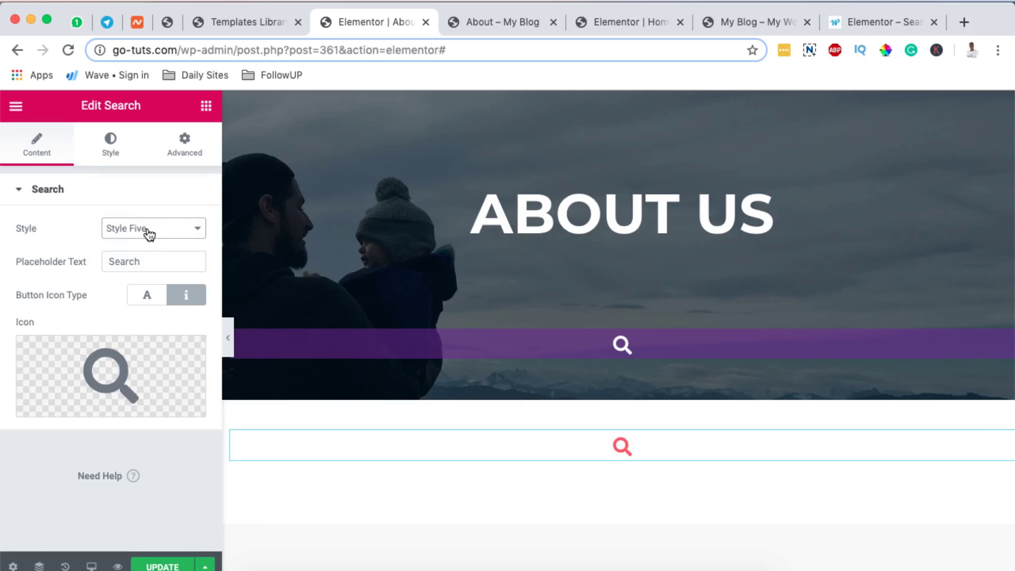
pyautogui.click(148, 230)
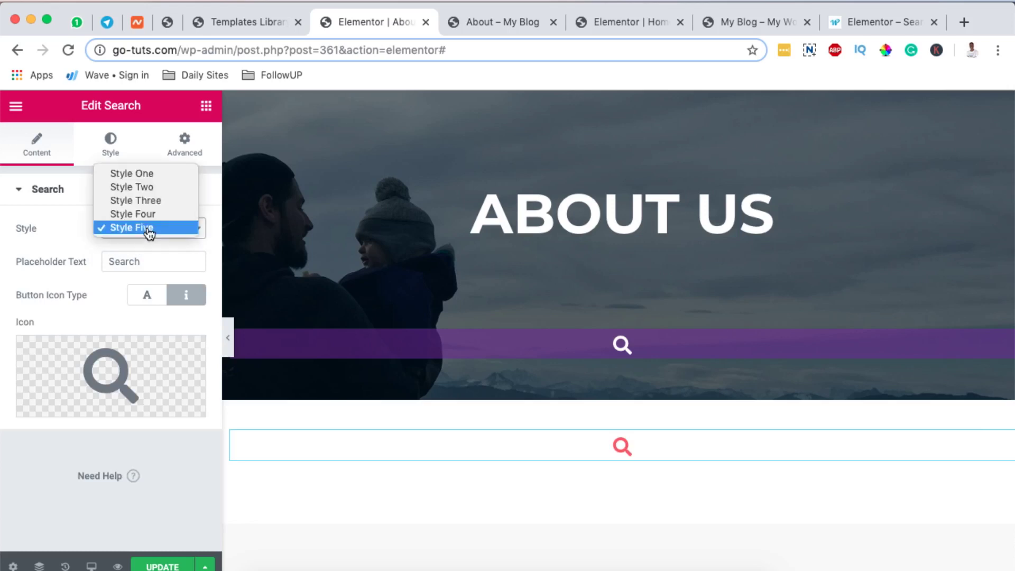
pyautogui.click(148, 172)
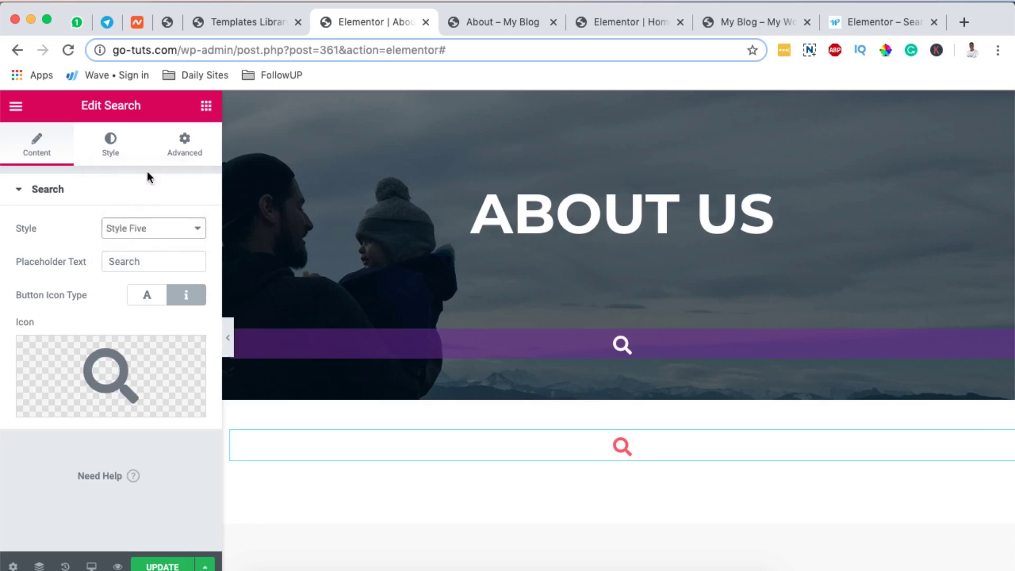
# Set the new Search widget to Style Five, then open its full-screen search overlay to check it and close it again
pyautogui.click(136, 229)
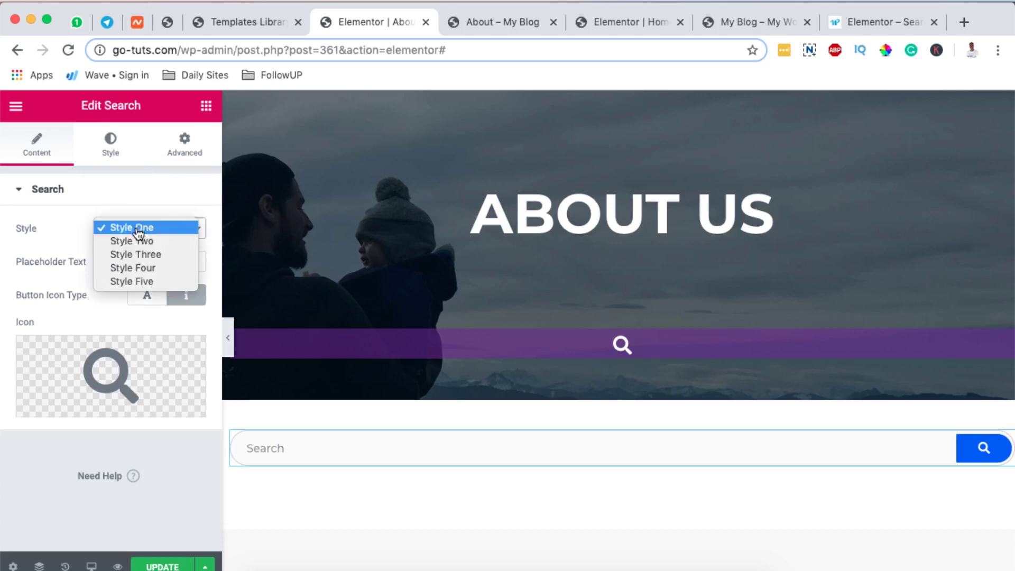
pyautogui.click(135, 281)
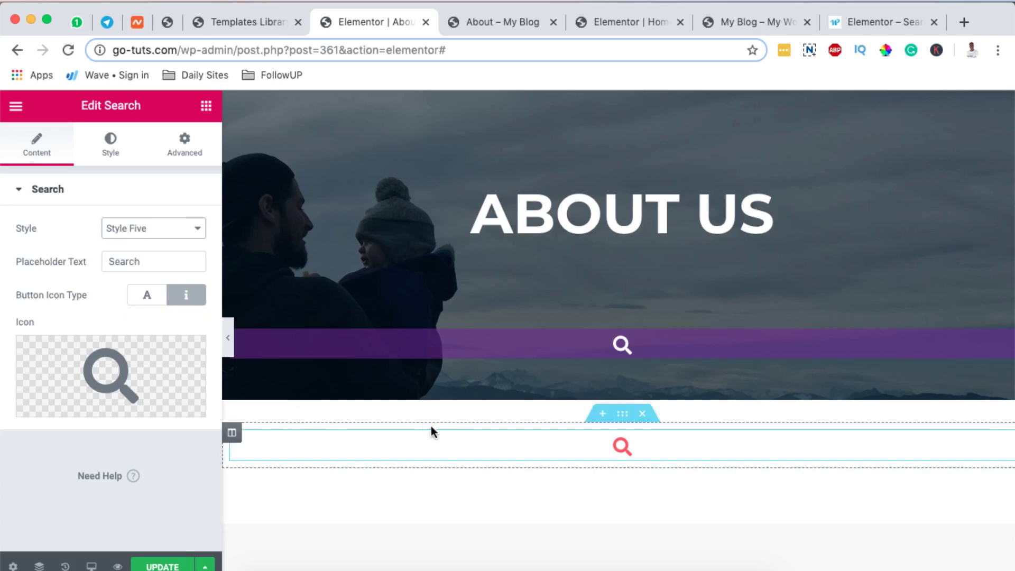
pyautogui.click(619, 446)
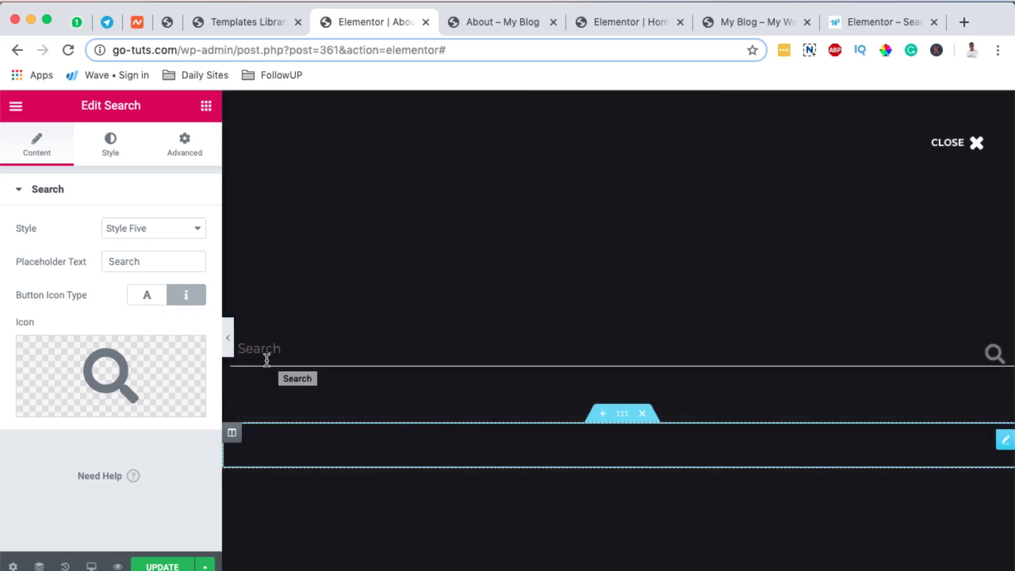
pyautogui.click(949, 147)
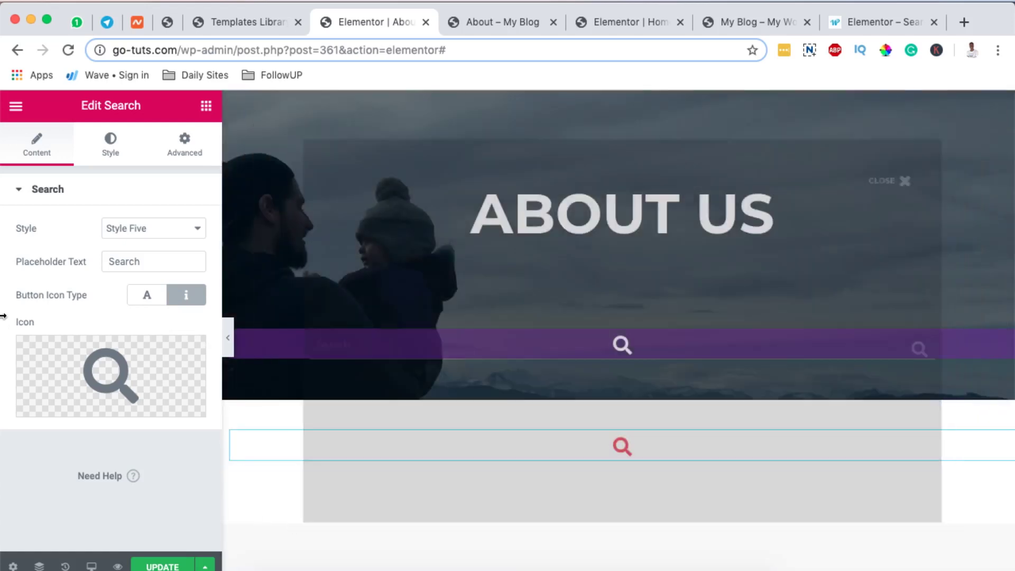
# Change the Search widget's placeholder text to "Entire site search" and check it in the search overlay
pyautogui.doubleClick(134, 263)
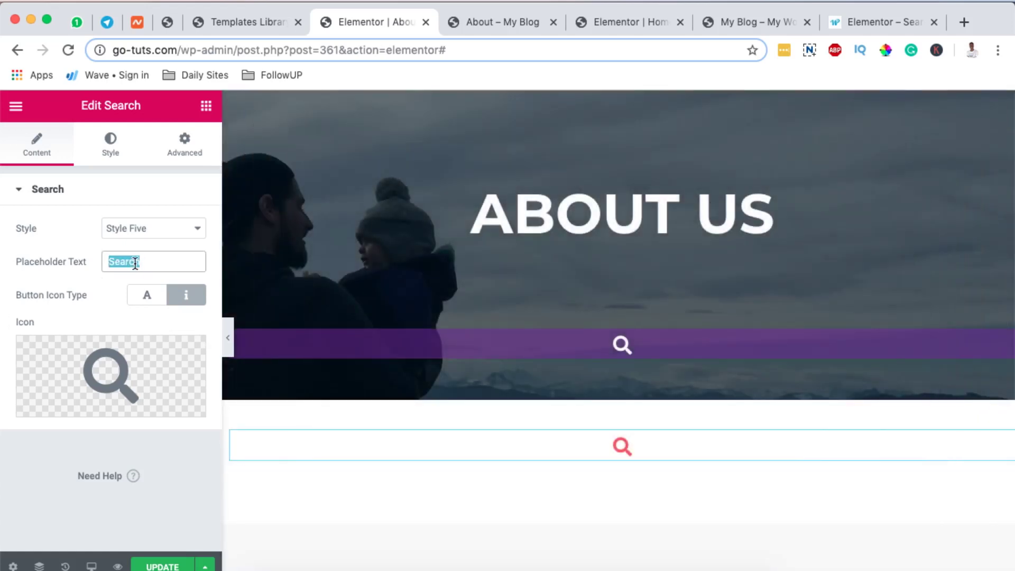
pyautogui.write('EE')
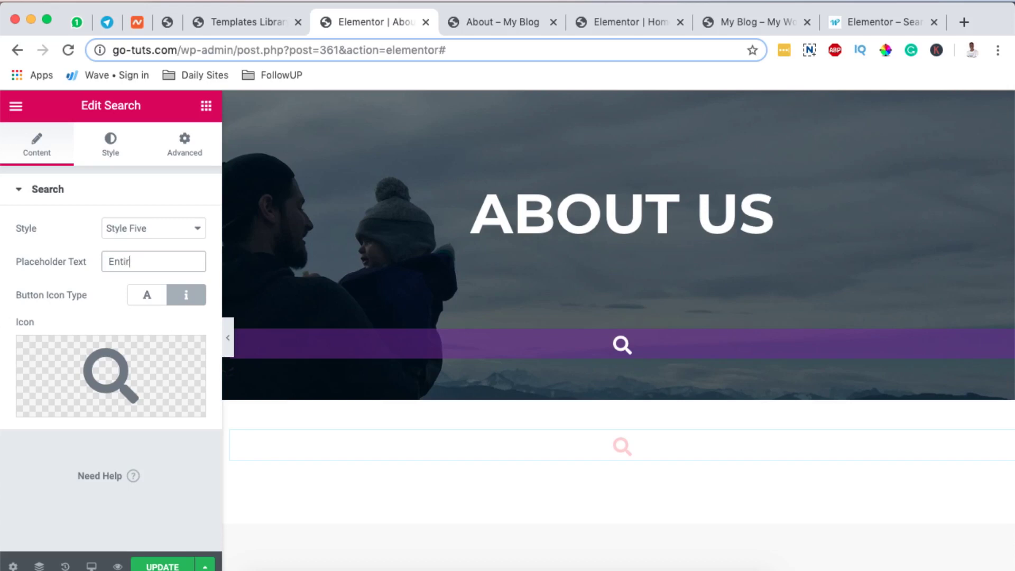
pyautogui.write('tire site search')
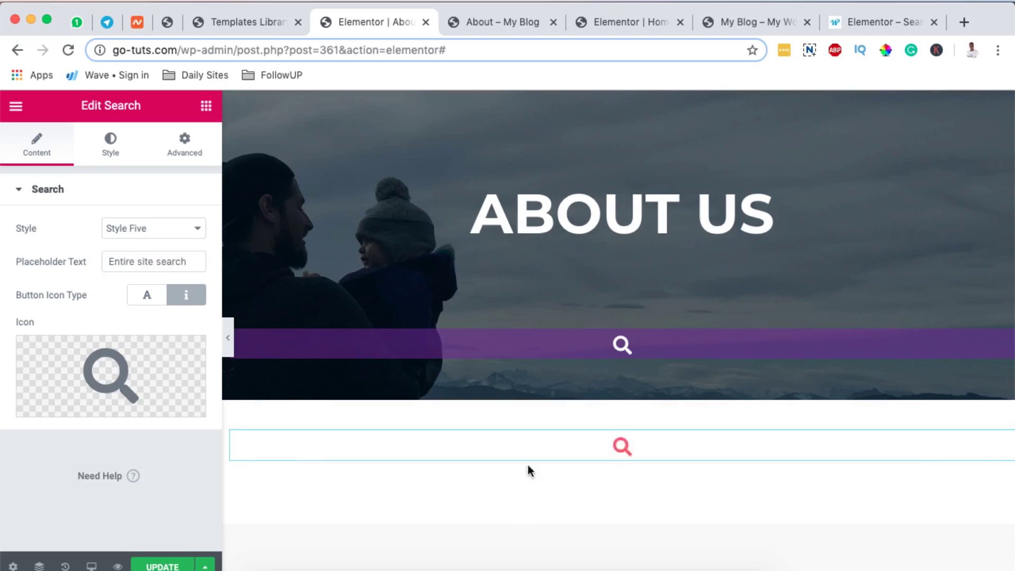
pyautogui.tripleClick(151, 262)
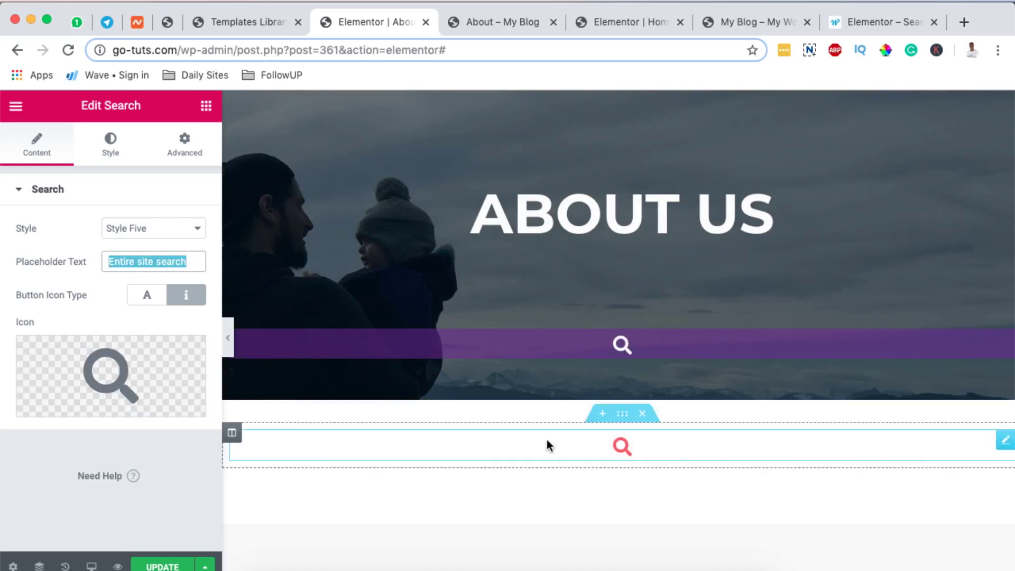
pyautogui.click(623, 448)
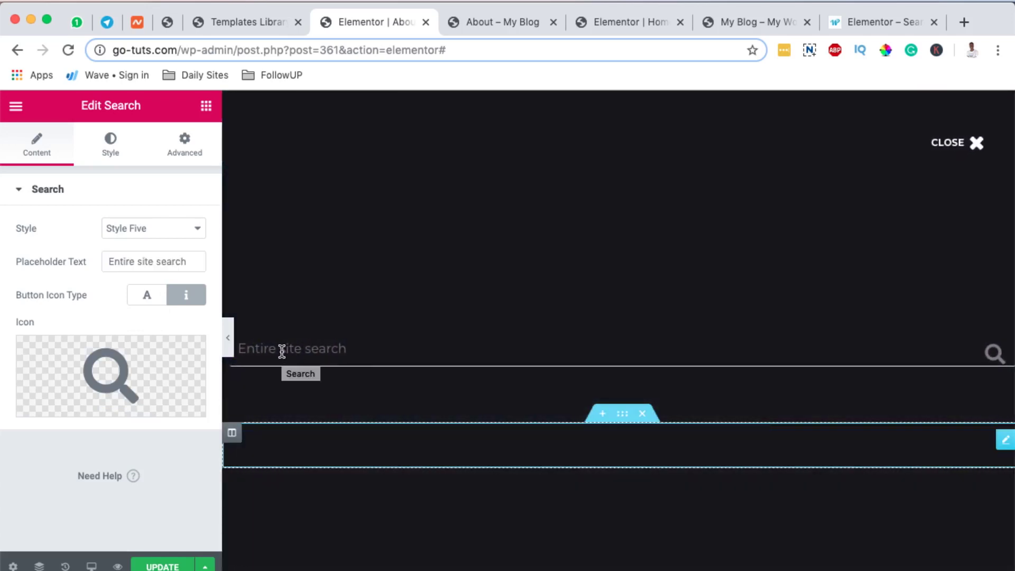
pyautogui.click(971, 145)
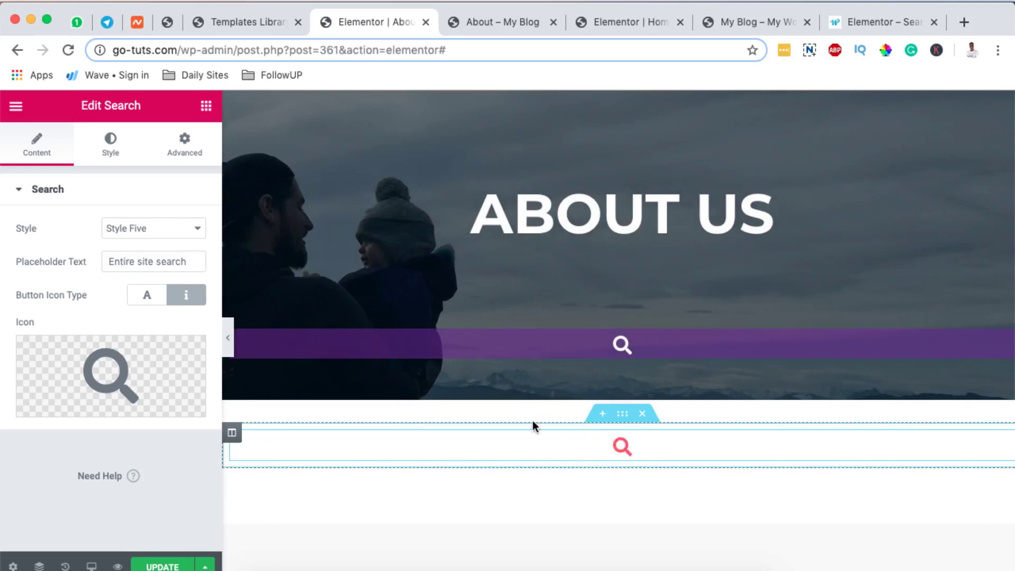
# Give the Search widget's submit button a classic background in light grey #bcbcbc
pyautogui.moveTo(146, 391)
pyautogui.click(110, 143)
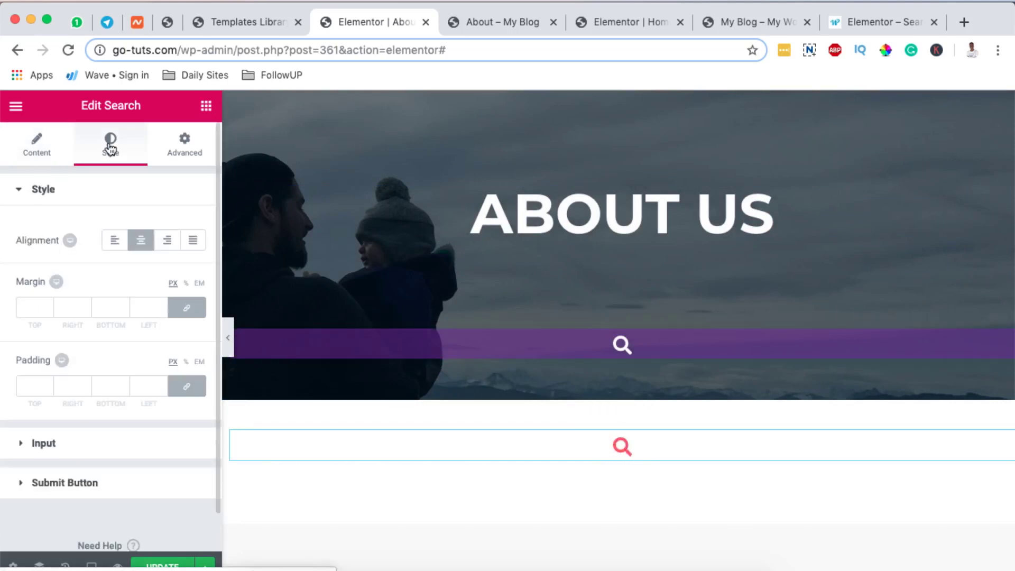
pyautogui.scroll(-1, 68, 479)
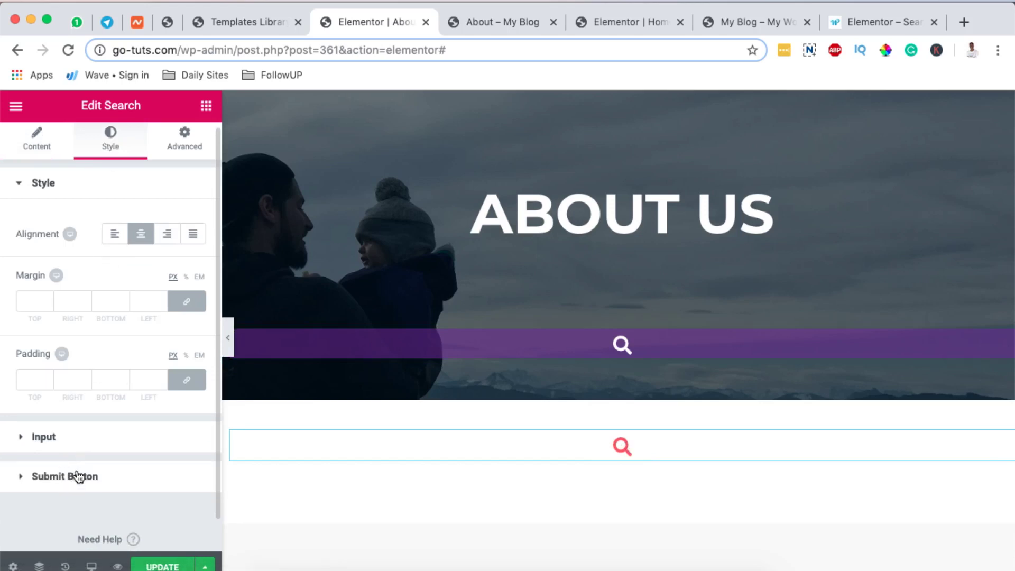
pyautogui.click(79, 475)
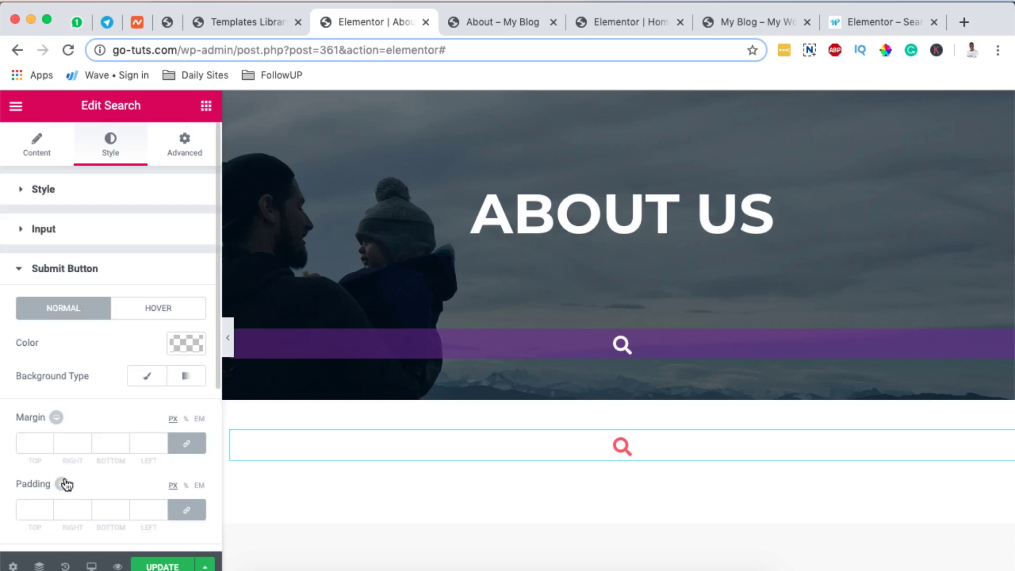
pyautogui.scroll(-1, 142, 383)
pyautogui.scroll(-1, 140, 380)
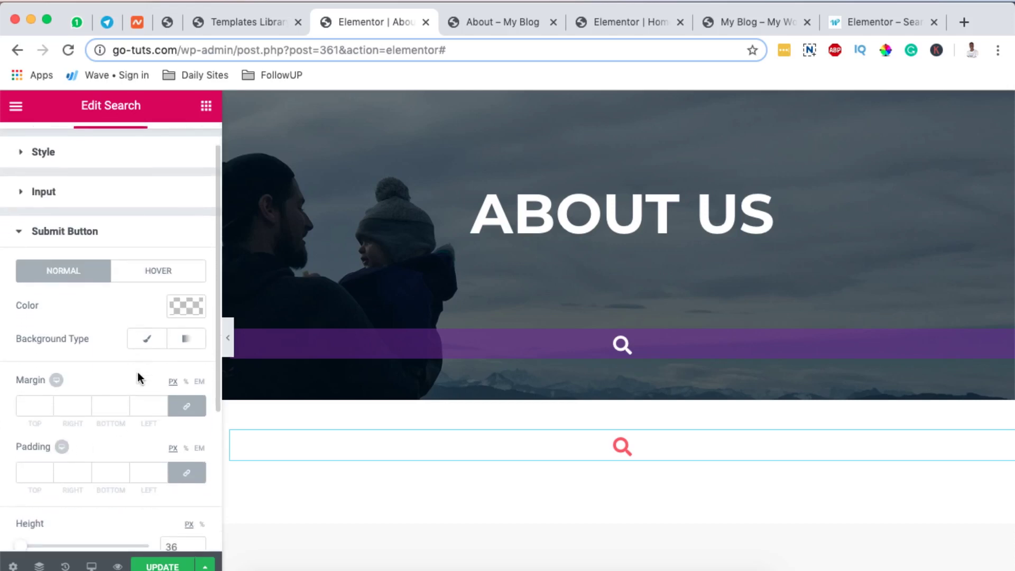
pyautogui.click(145, 343)
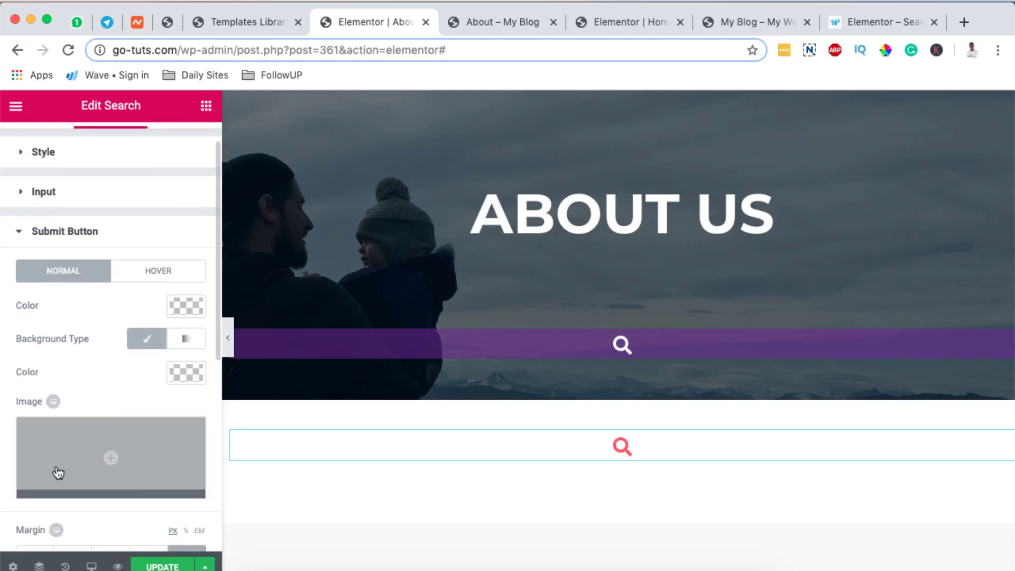
pyautogui.click(180, 374)
pyautogui.moveTo(55, 443)
pyautogui.mouseDown()
pyautogui.moveTo(54, 486)
pyautogui.moveTo(123, 469)
pyautogui.moveTo(24, 444)
pyautogui.moveTo(50, 423)
pyautogui.moveTo(135, 446)
pyautogui.moveTo(51, 441)
pyautogui.mouseUp()
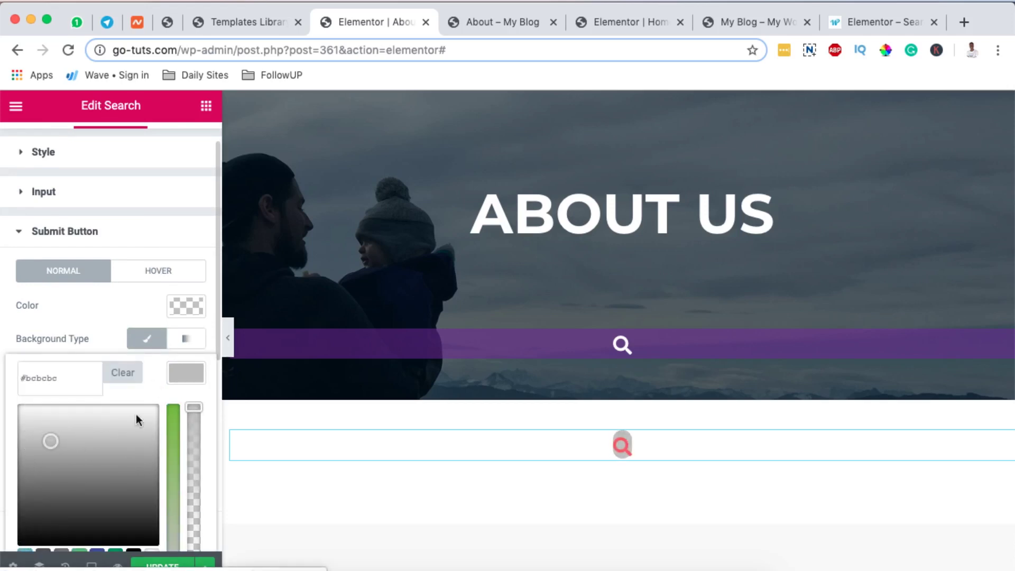
pyautogui.click(183, 375)
# Set the submit button's icon color to white #ffffff in its normal state
pyautogui.click(187, 302)
pyautogui.moveTo(90, 403); pyautogui.dragTo(10, 333)
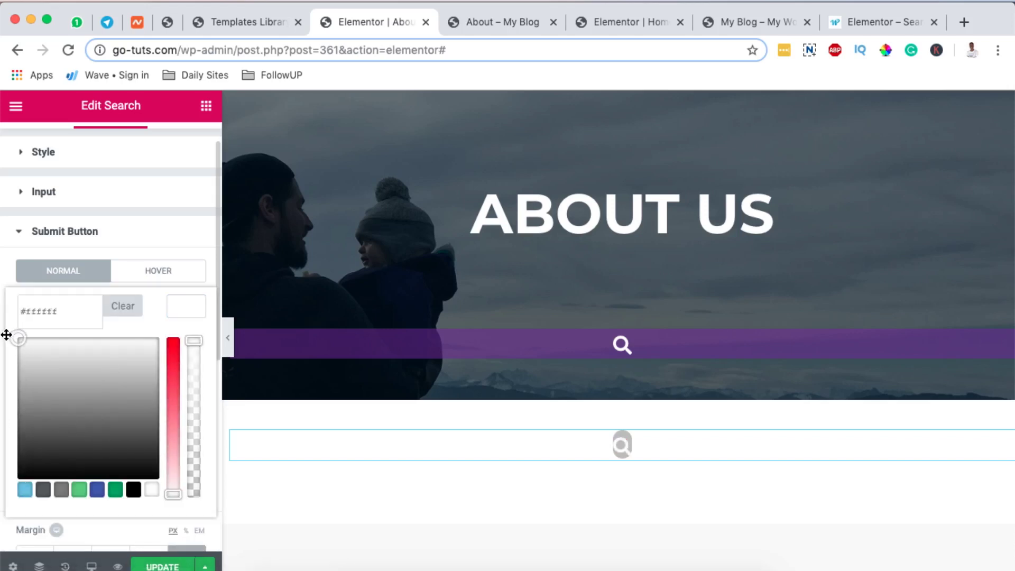
pyautogui.click(4, 335)
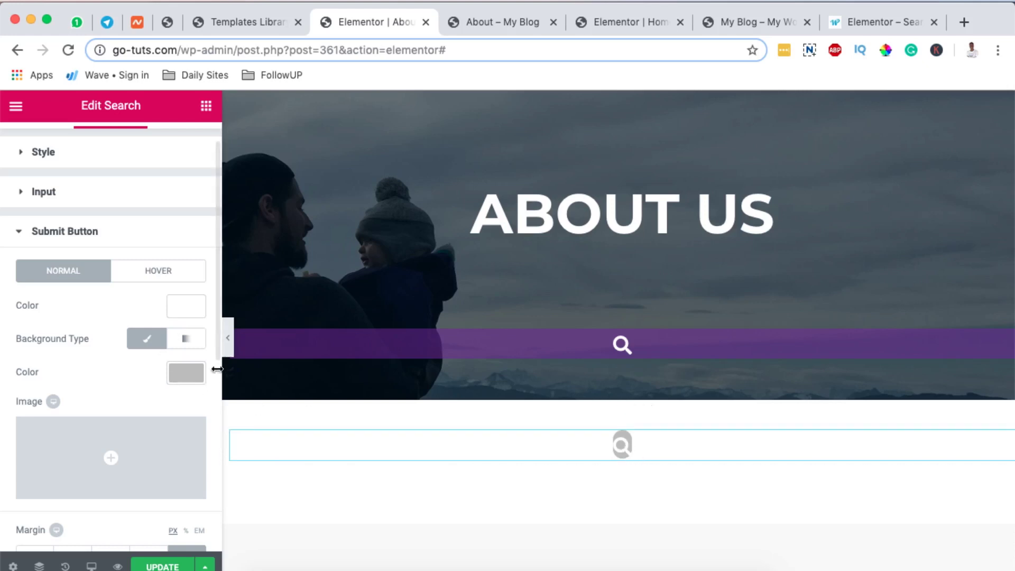
# Clear the submit button's background color
pyautogui.click(186, 372)
pyautogui.click(119, 374)
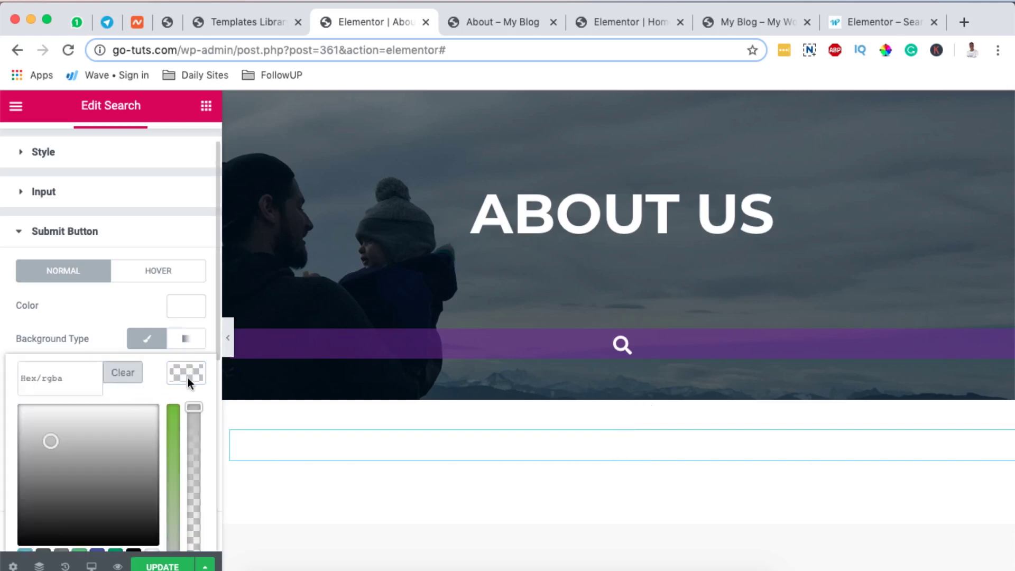
pyautogui.click(188, 376)
# Give the section holding the Search widget a classic background in purple #bf4dd6
pyautogui.click(624, 415)
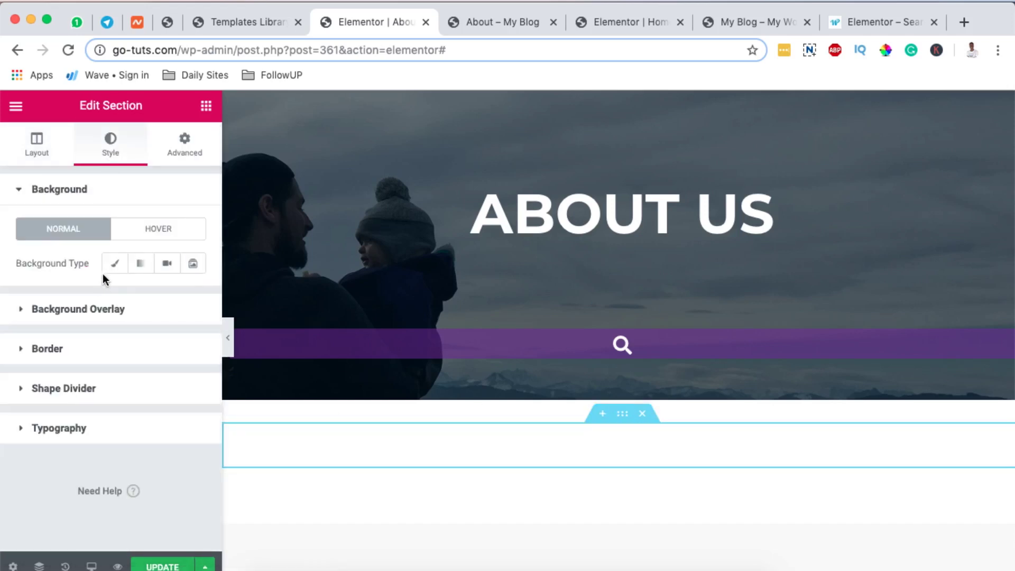
pyautogui.click(109, 271)
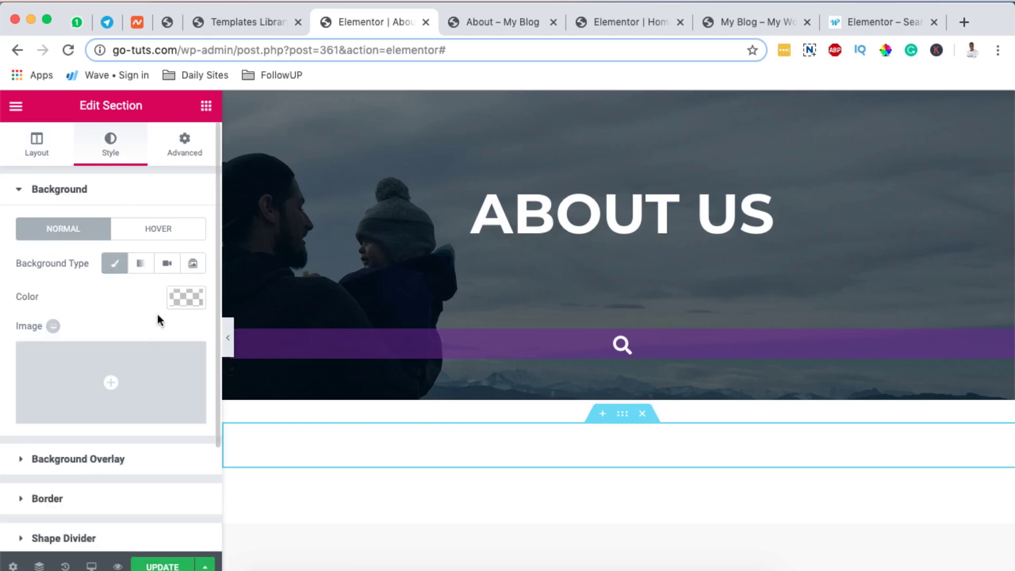
pyautogui.click(186, 294)
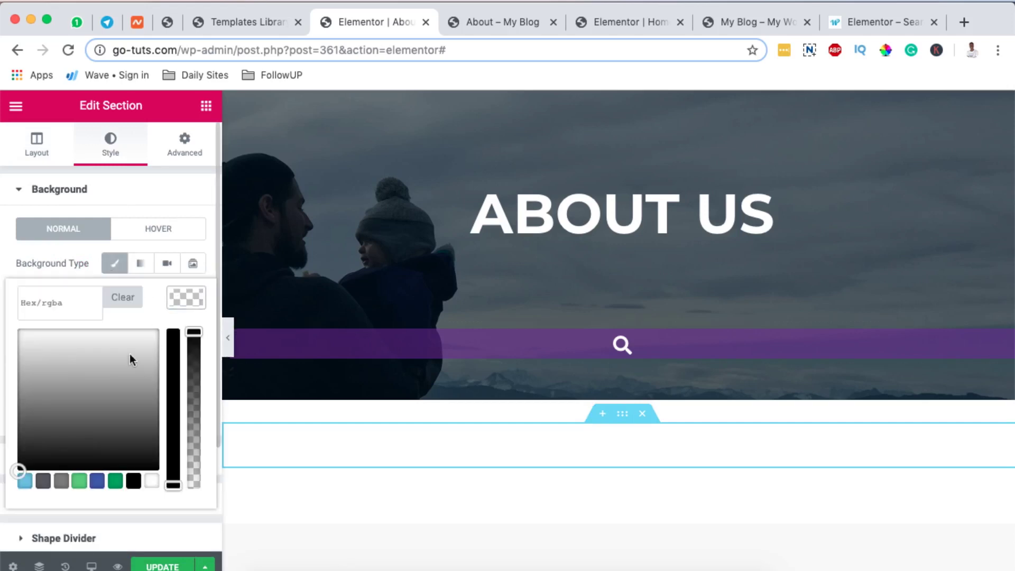
pyautogui.click(97, 482)
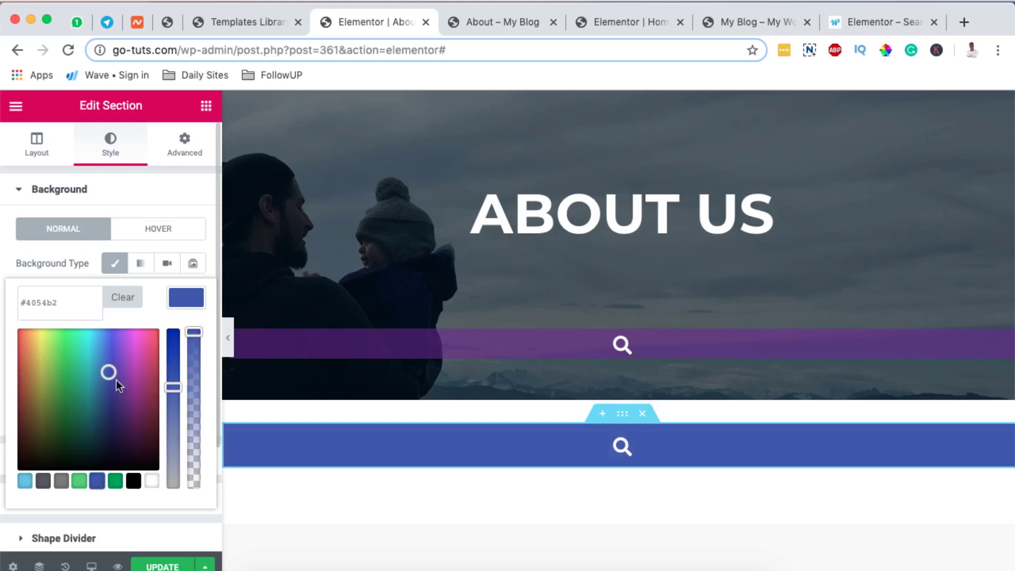
pyautogui.moveTo(125, 366); pyautogui.dragTo(133, 345)
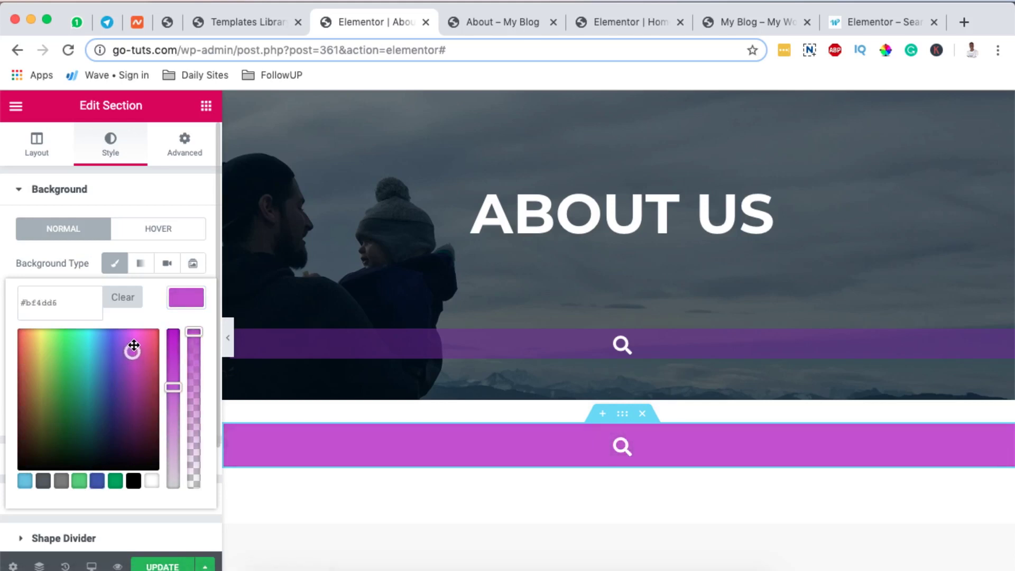
pyautogui.click(186, 297)
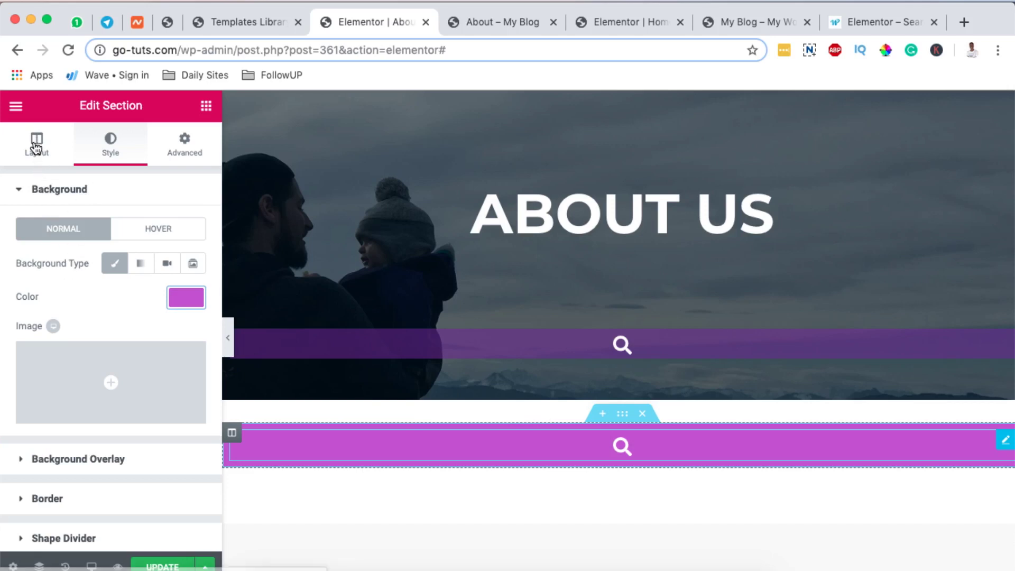
# Replace the Search widget's icon with the magnifying glass containing a plus sign from the icon library
pyautogui.moveTo(136, 376)
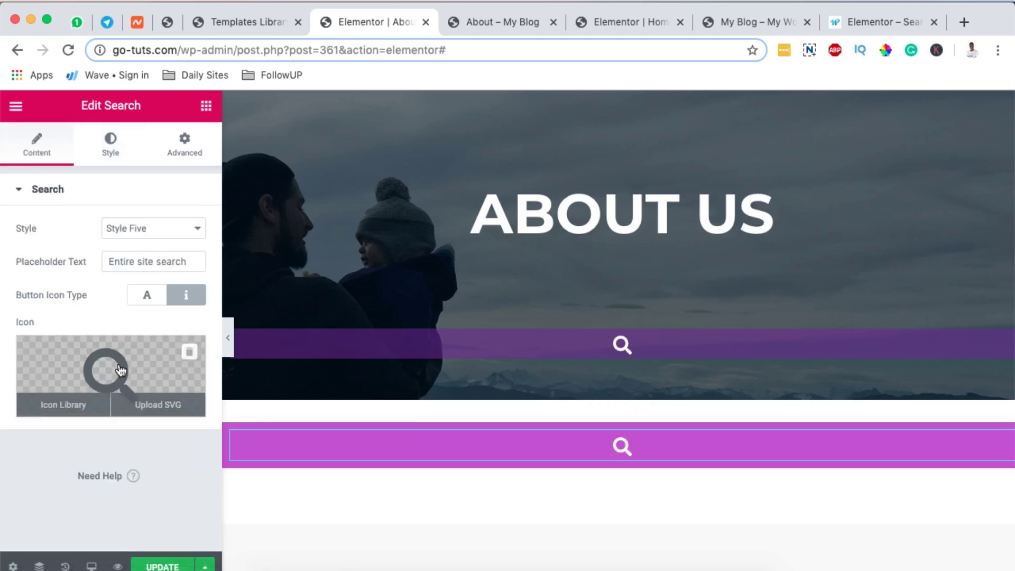
pyautogui.click(108, 406)
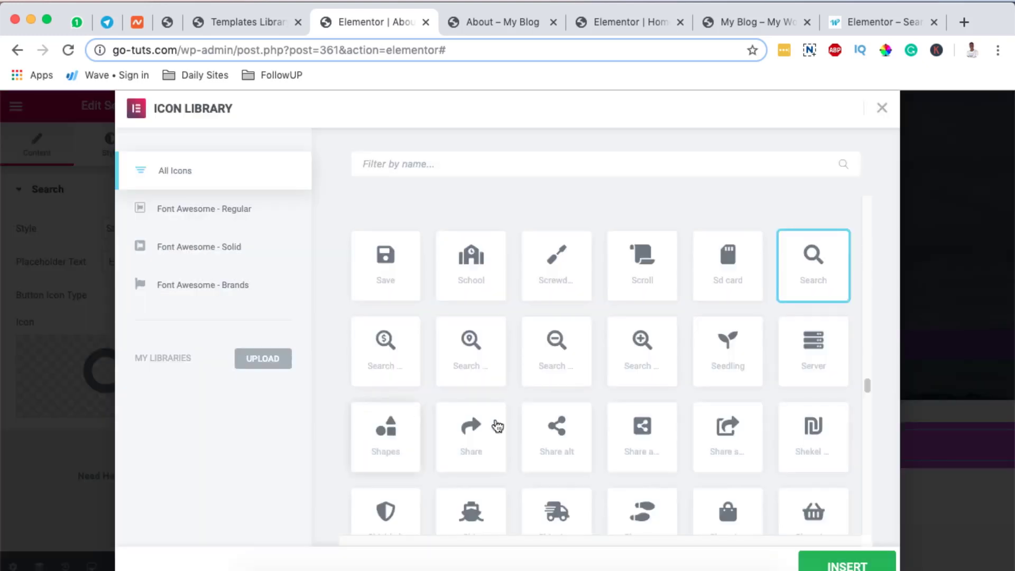
pyautogui.click(645, 348)
pyautogui.click(822, 565)
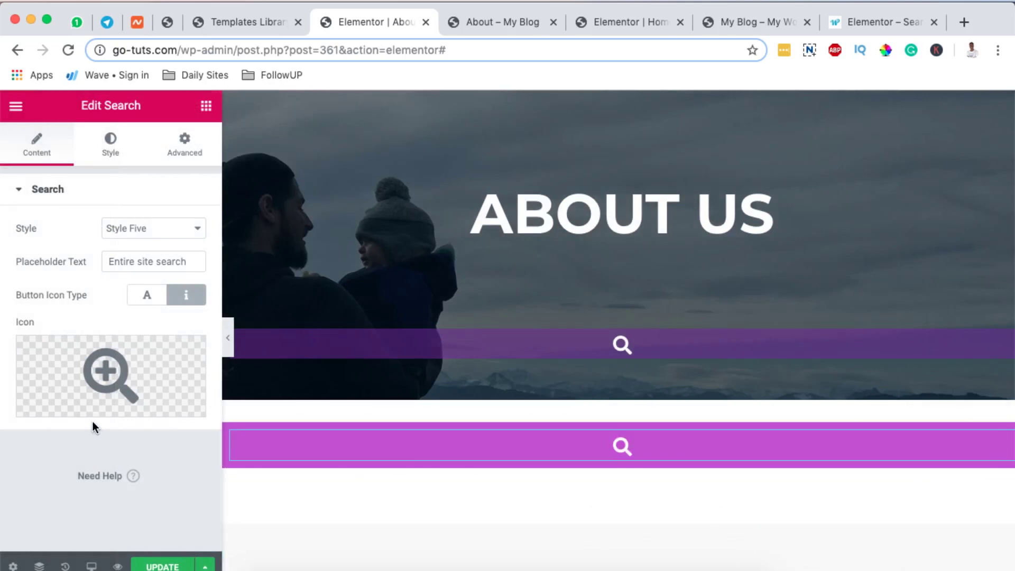
# Switch the Search widget's button icon type to text and update the page after checking the search overlay
pyautogui.click(147, 299)
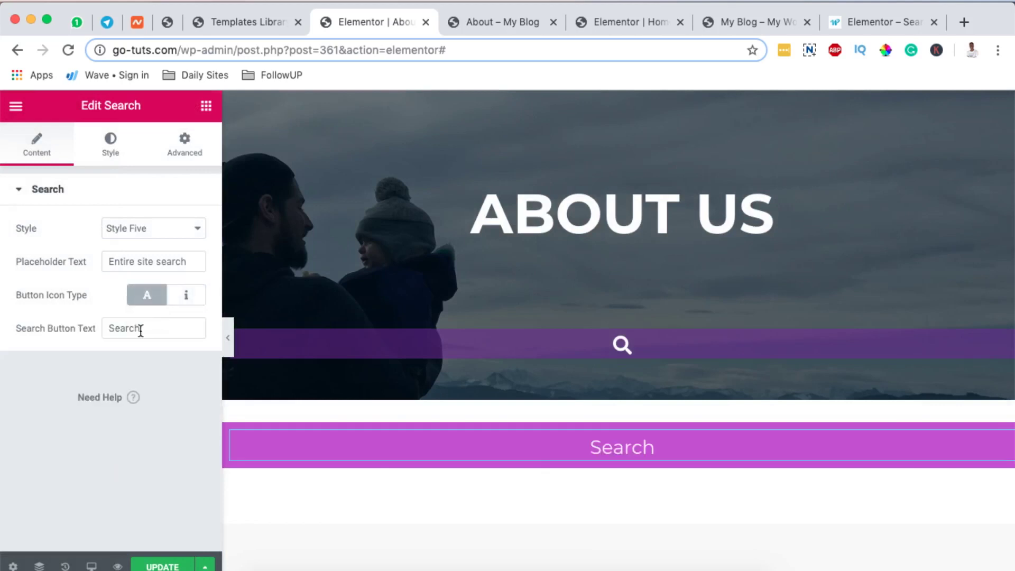
pyautogui.click(622, 451)
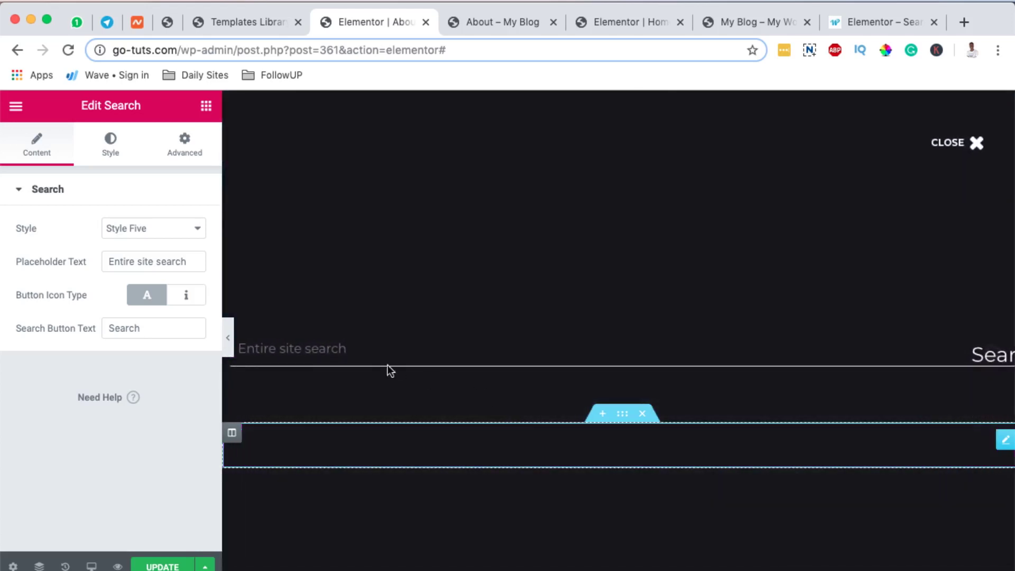
pyautogui.click(976, 148)
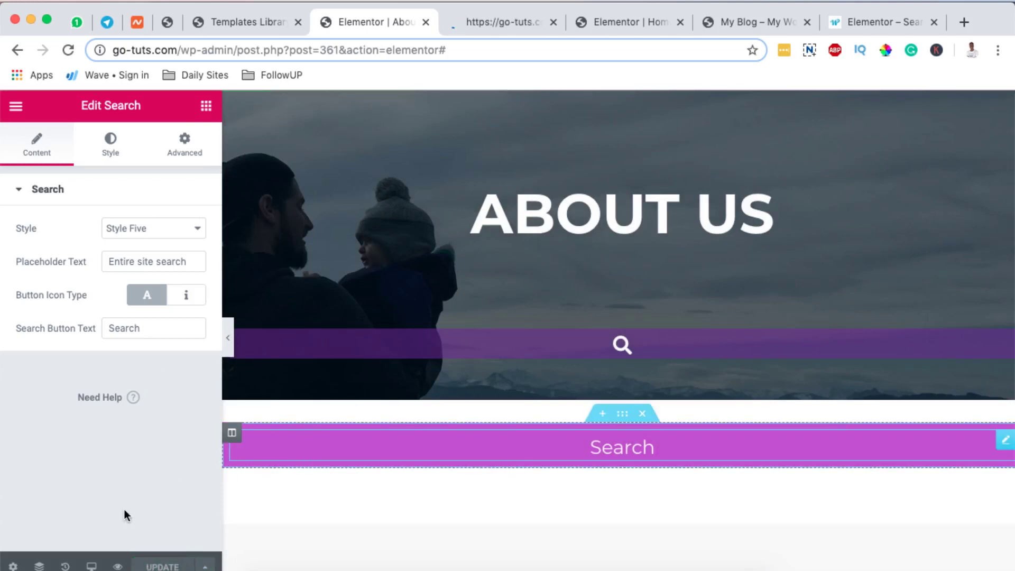
# Test the purple section's Search overlay on the live preview by searching for "wordpress" and look through the results page
pyautogui.click(491, 24)
pyautogui.scroll(-5, 554, 376)
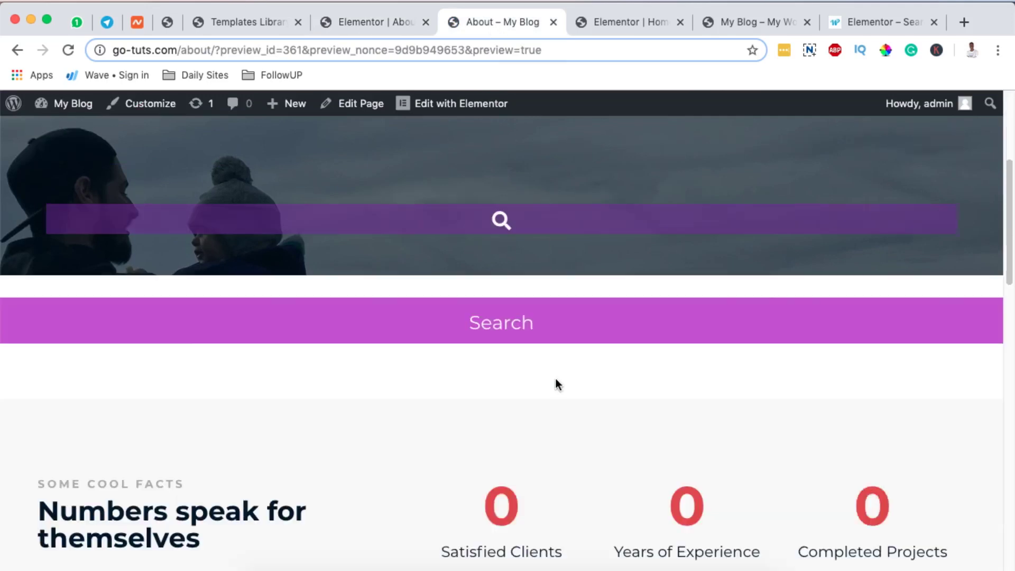
pyautogui.click(504, 327)
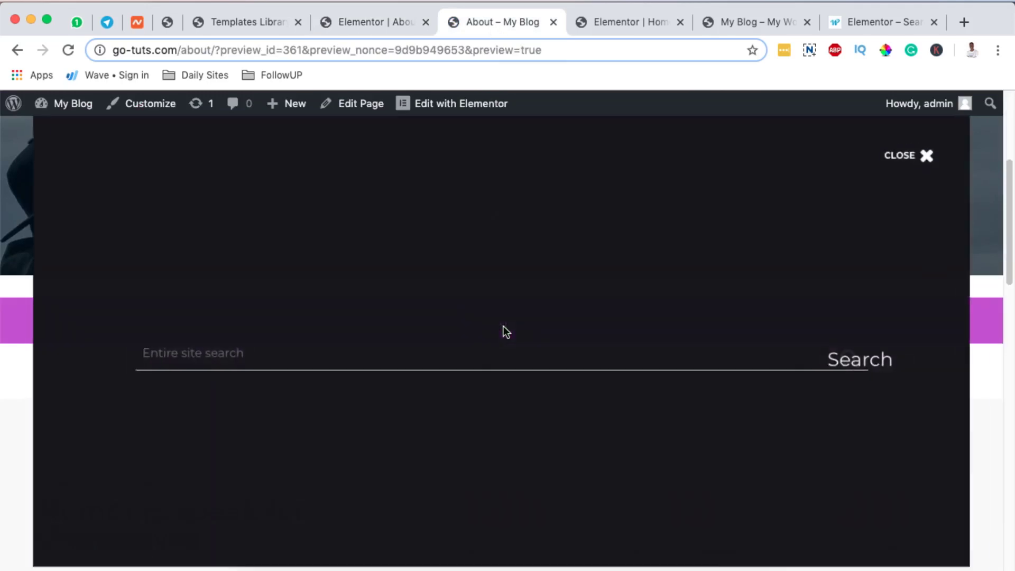
pyautogui.click(319, 365)
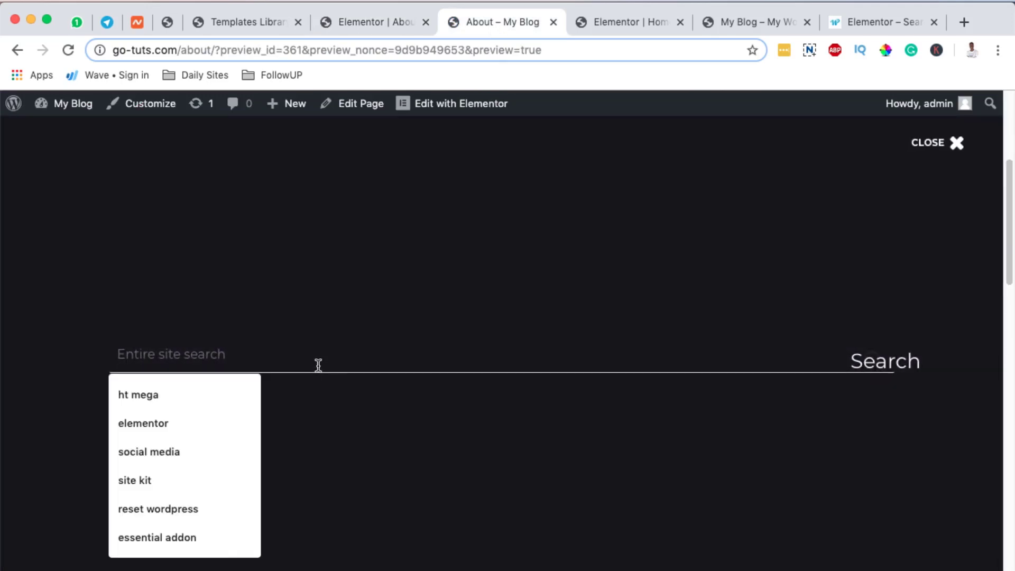
pyautogui.write('wordpress')
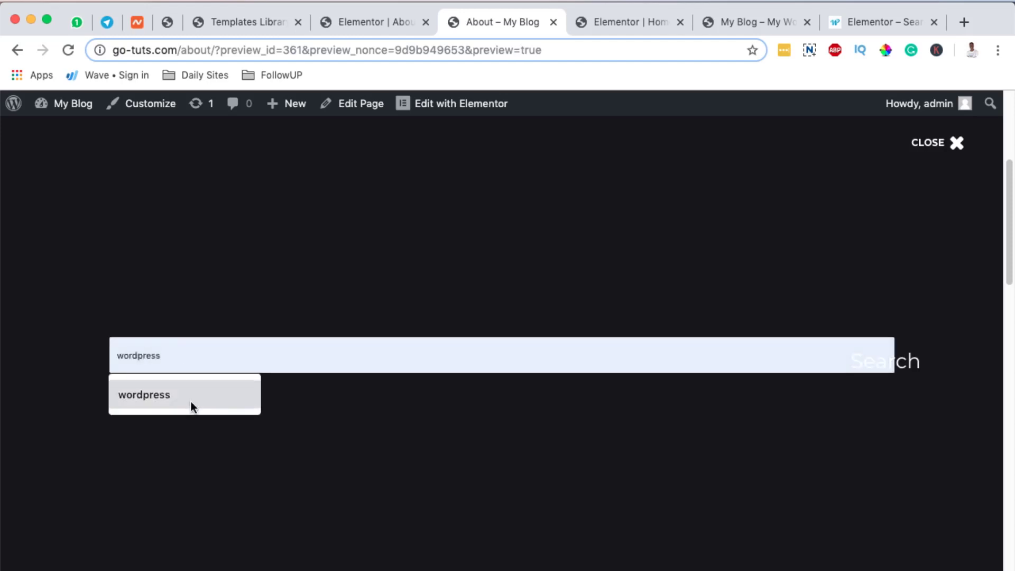
pyautogui.click(191, 402)
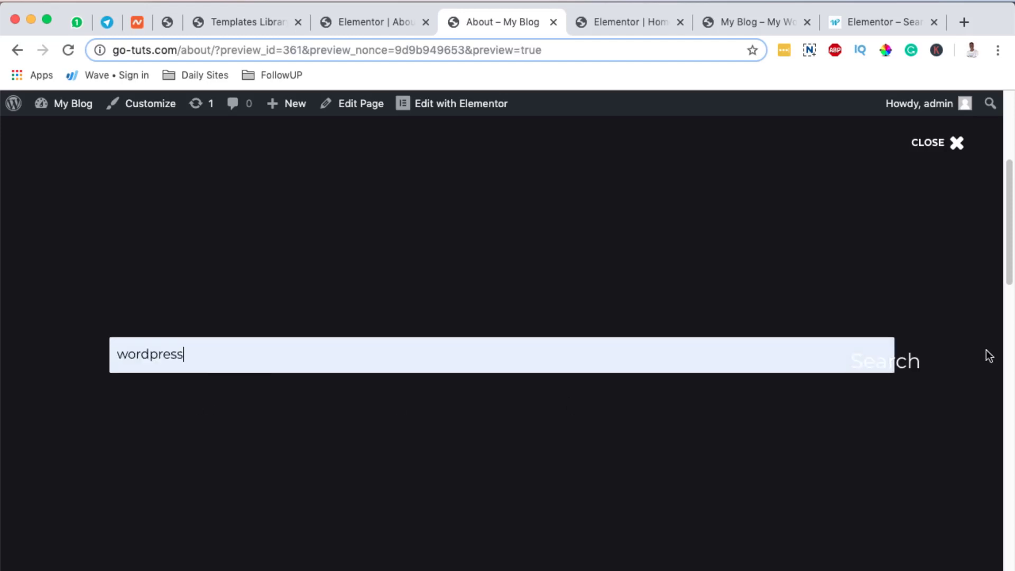
pyautogui.click(871, 365)
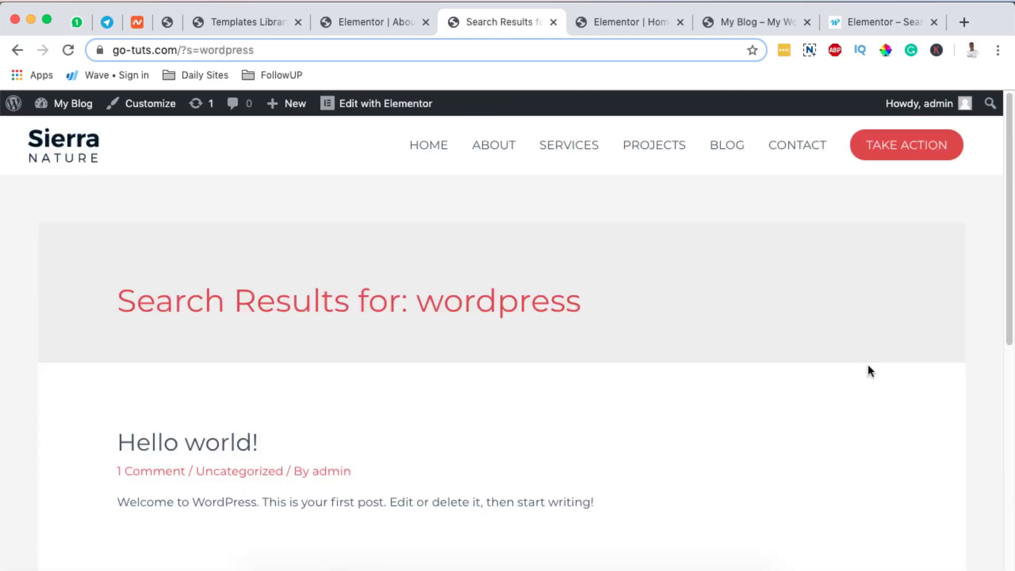
pyautogui.scroll(-5, 823, 447)
pyautogui.scroll(5, 823, 448)
pyautogui.scroll(-2, 821, 442)
pyautogui.scroll(2, 821, 442)
# Return to the About page editor and switch the Search widget's button icon type back to icon
pyautogui.hotkey('ctrl', 'shift', 'Tab')
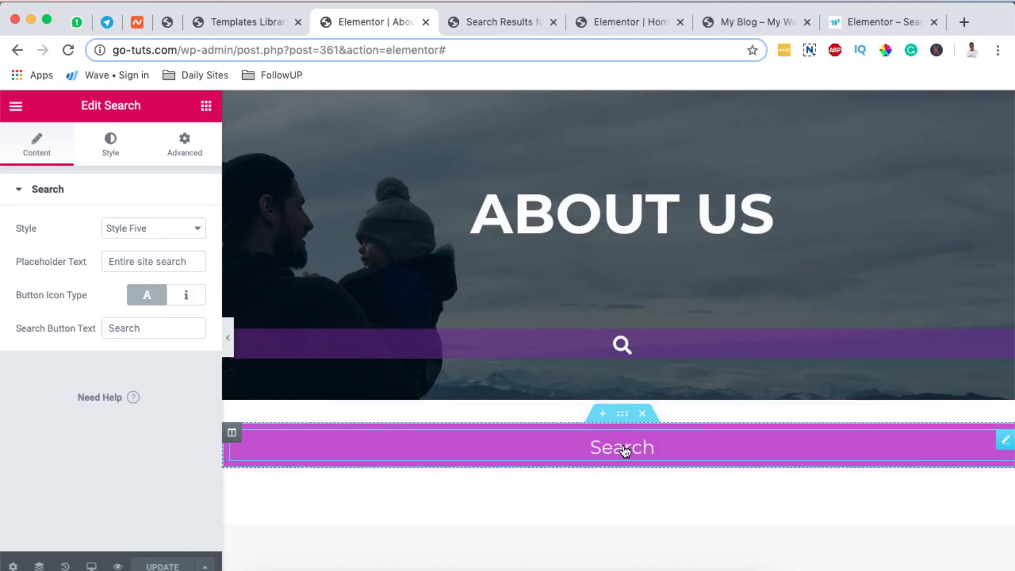
pyautogui.click(625, 451)
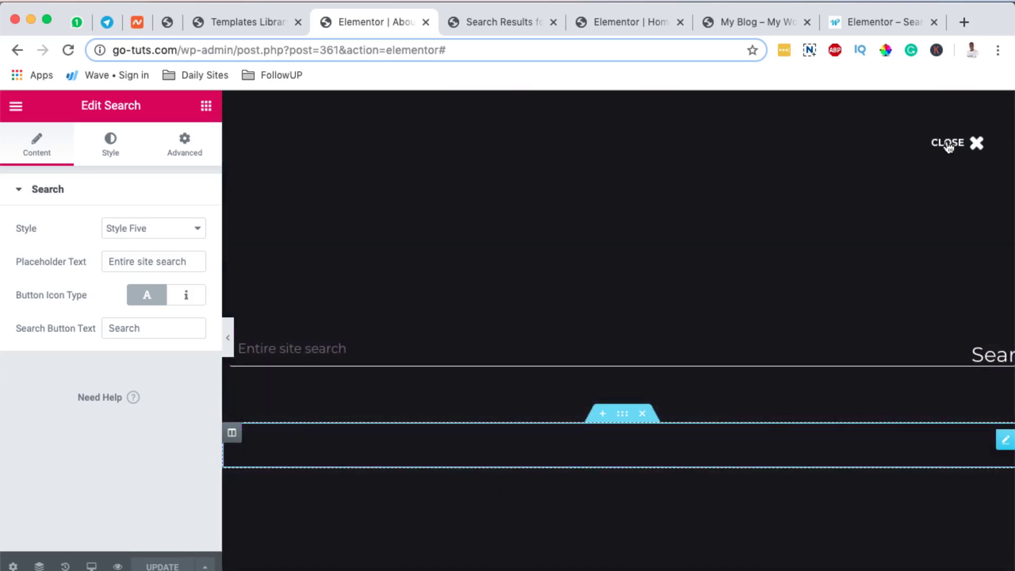
pyautogui.click(187, 296)
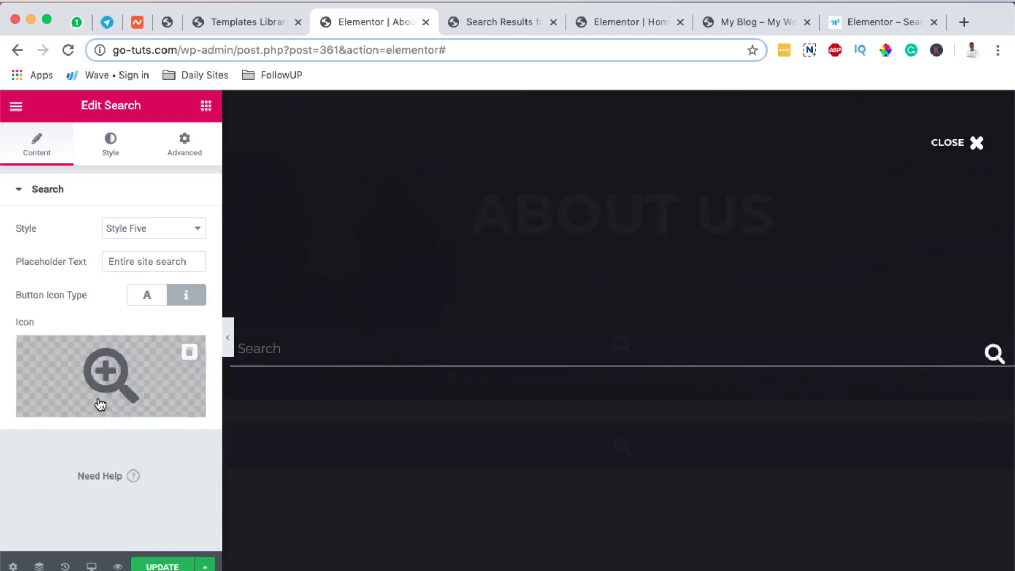
# Examine the Search widget's submit button style options and review both search bars on the About page
pyautogui.click(105, 154)
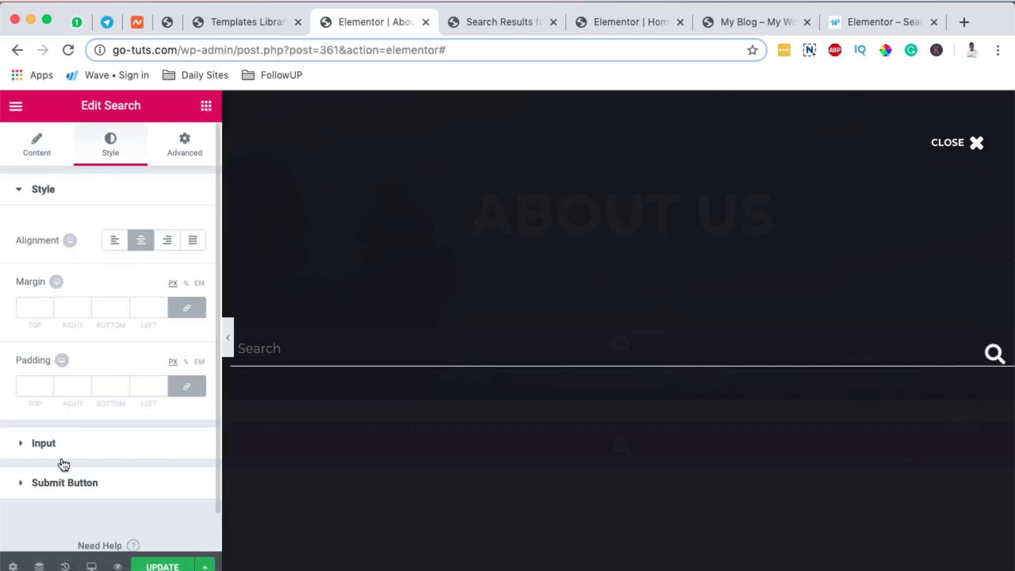
pyautogui.doubleClick(67, 487)
pyautogui.click(93, 485)
pyautogui.scroll(-1, 125, 451)
pyautogui.click(439, 501)
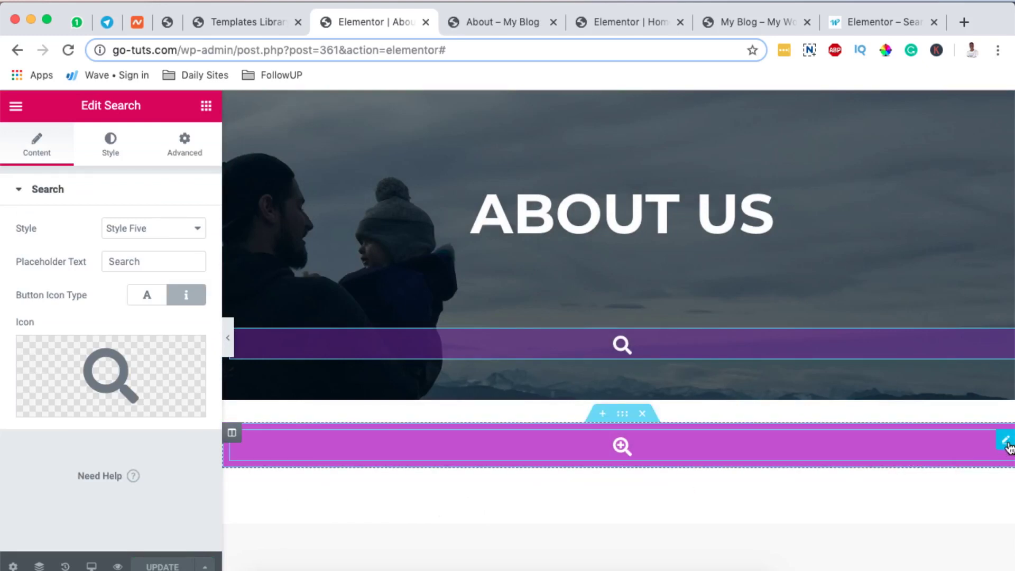
pyautogui.scroll(2, 801, 298)
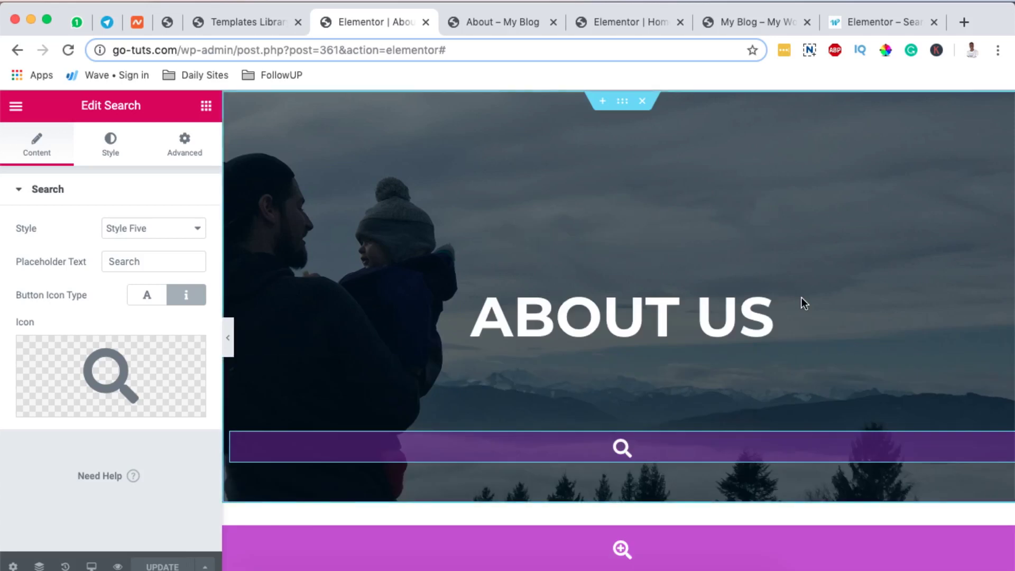
pyautogui.scroll(-10, 802, 297)
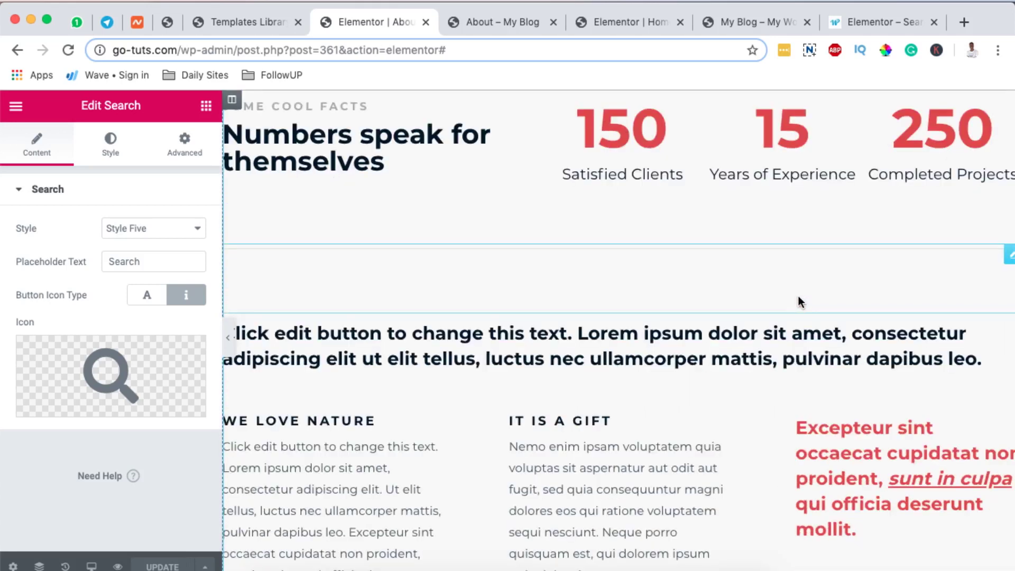
pyautogui.scroll(5, 797, 298)
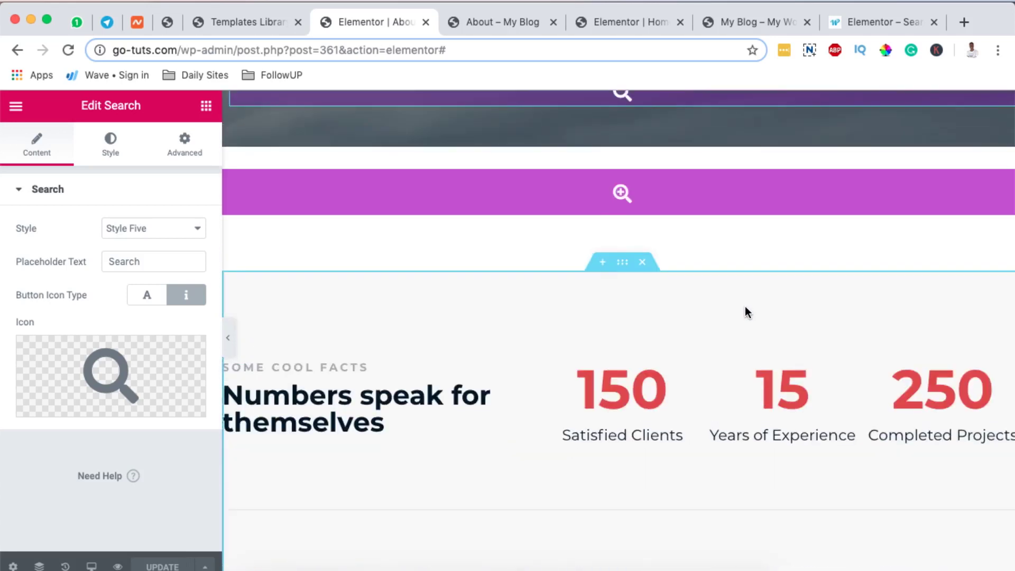
# Switch to the Home page editor and place a BL: Post Search Form widget in a new section below the existing search bar
pyautogui.click(631, 22)
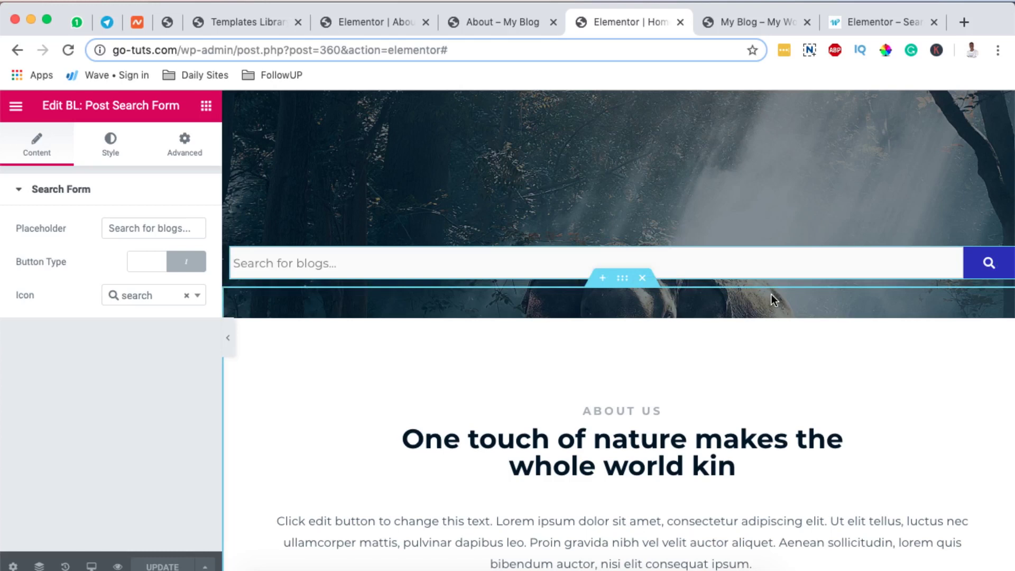
pyautogui.click(214, 109)
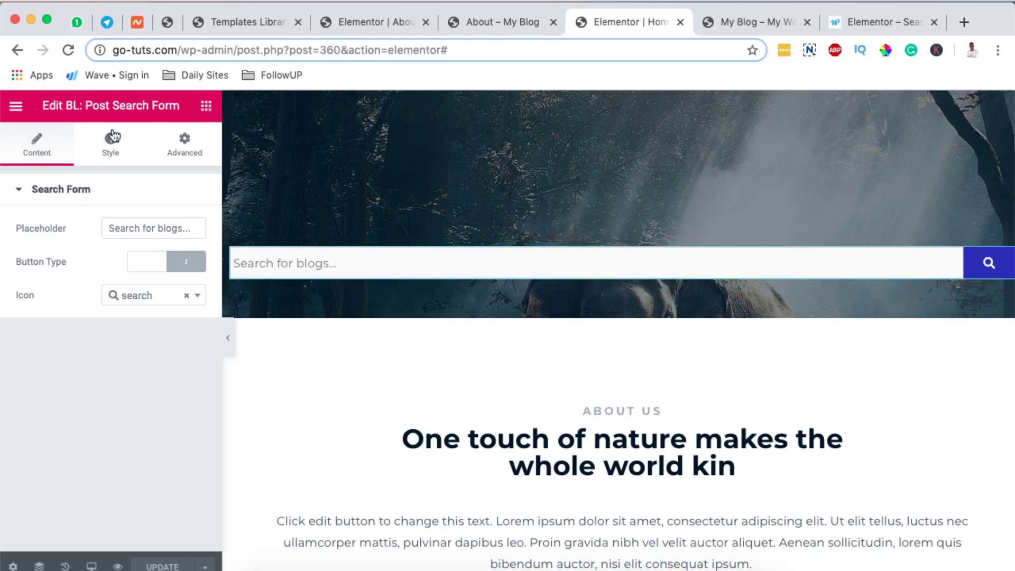
pyautogui.write('w')
pyautogui.press('BackSpace')
pyautogui.write('sear')
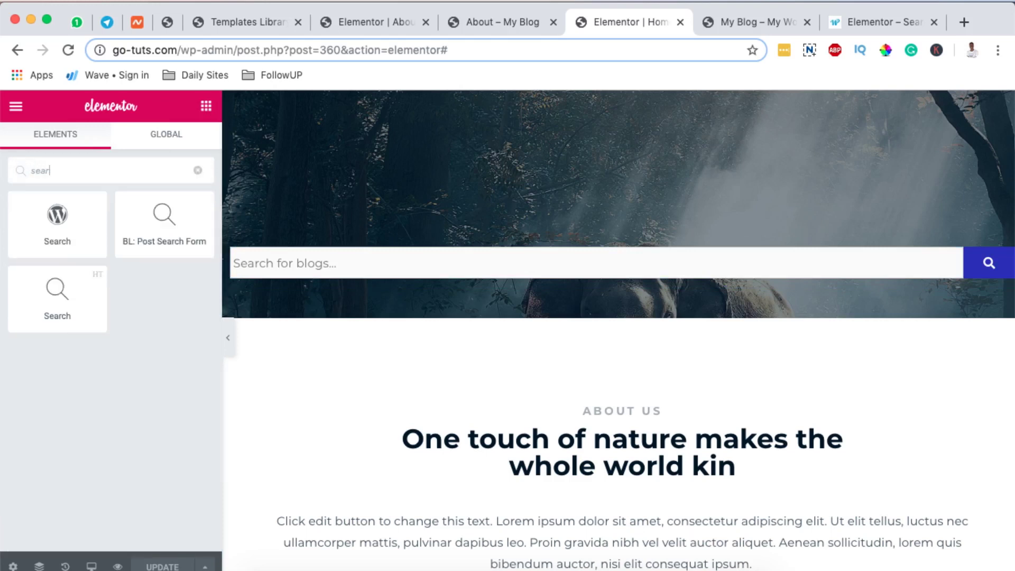
pyautogui.moveTo(164, 233); pyautogui.dragTo(598, 339)
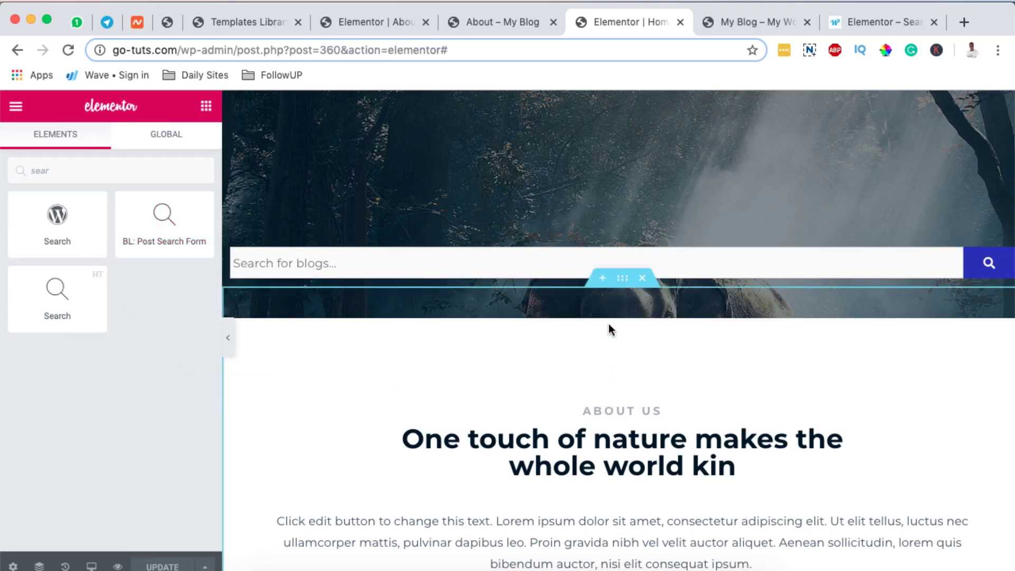
pyautogui.click(603, 277)
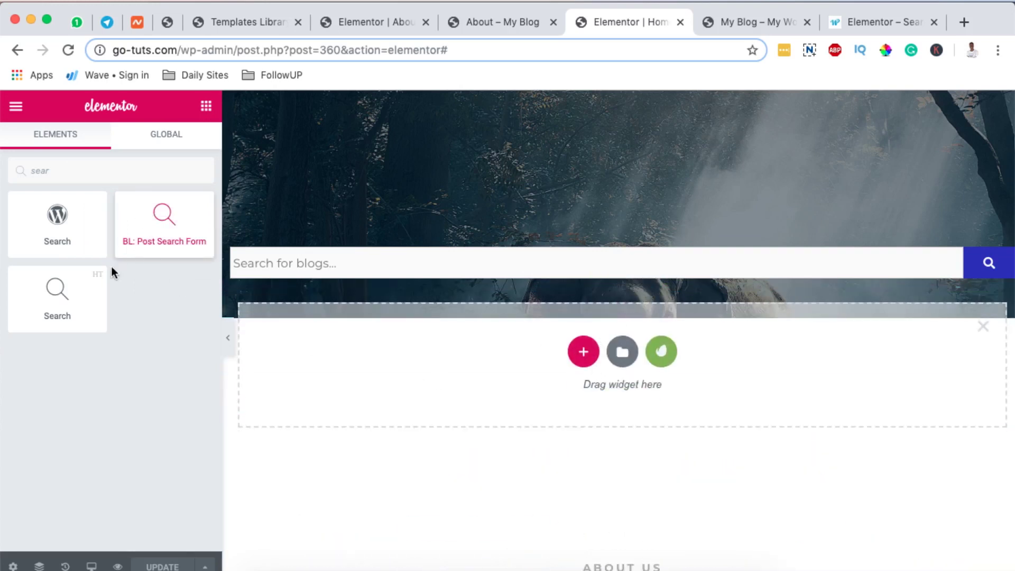
pyautogui.moveTo(151, 224); pyautogui.dragTo(584, 377)
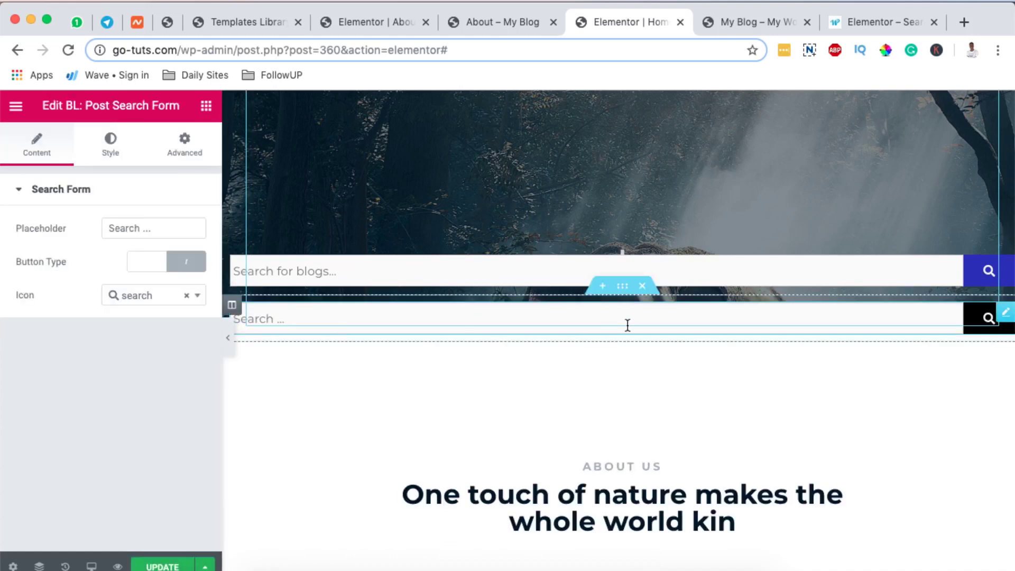
# Set the new search form section's top and bottom margins to 100 px
pyautogui.click(622, 288)
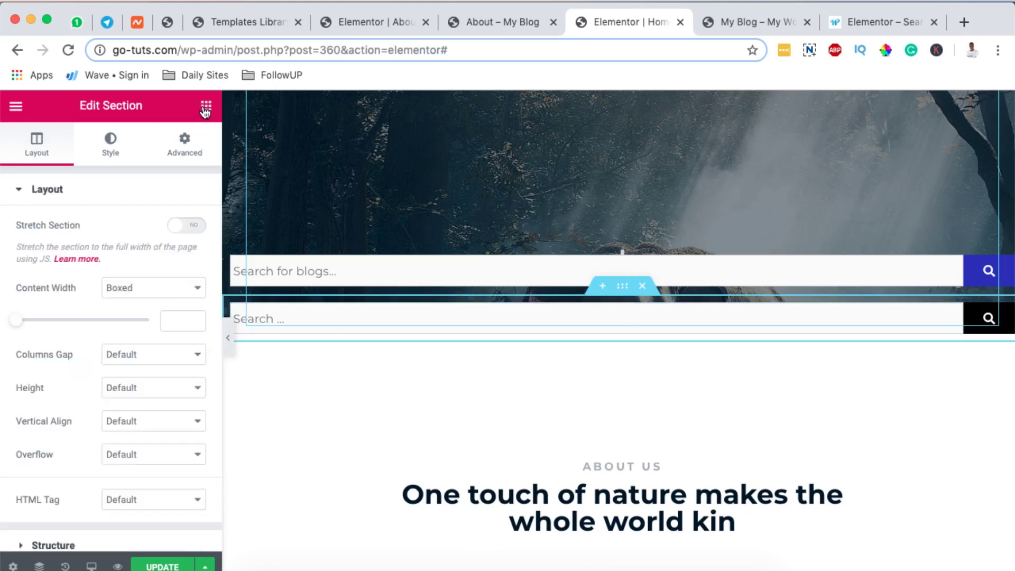
pyautogui.click(205, 107)
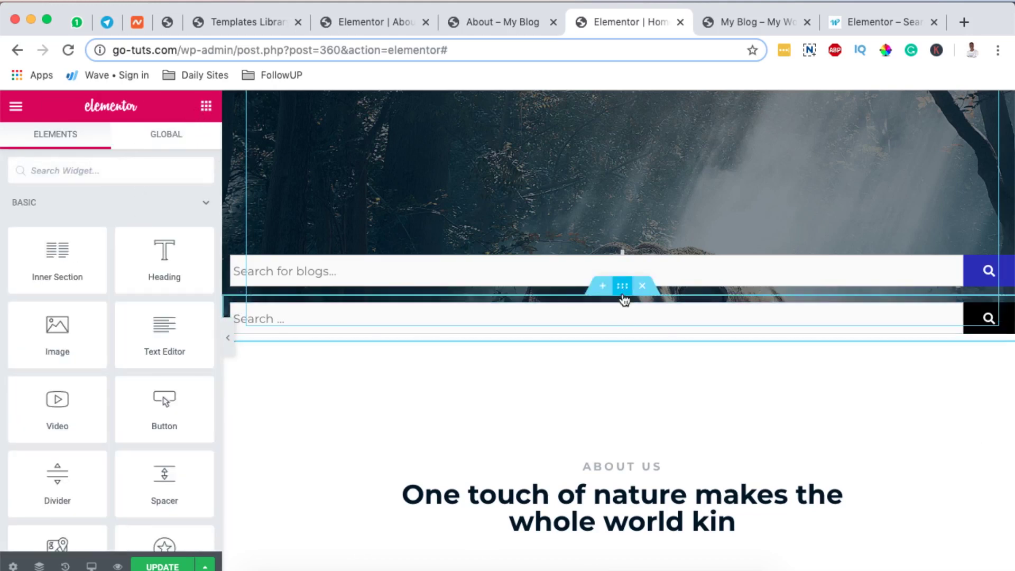
pyautogui.click(173, 150)
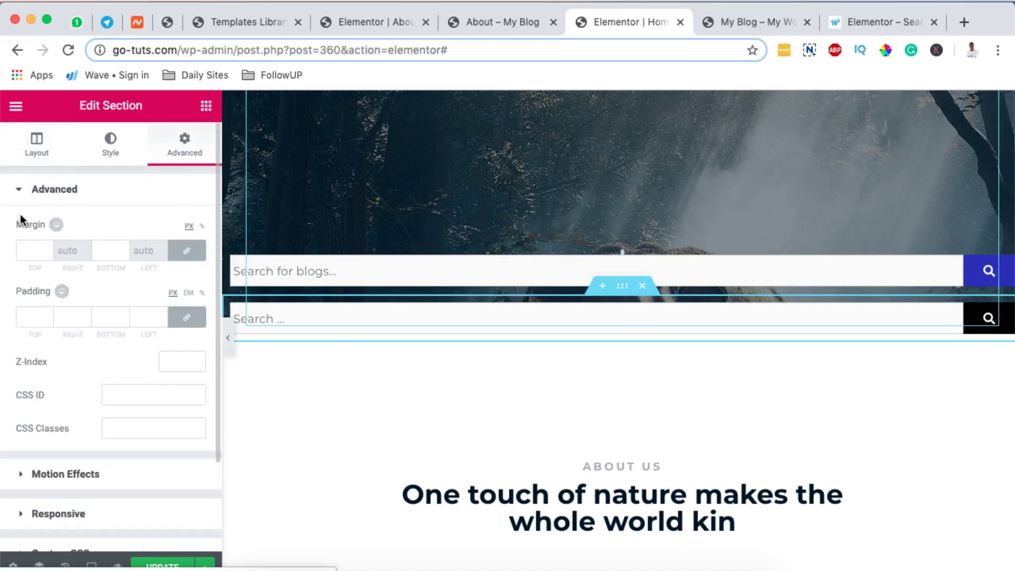
pyautogui.click(35, 244)
pyautogui.write('10')
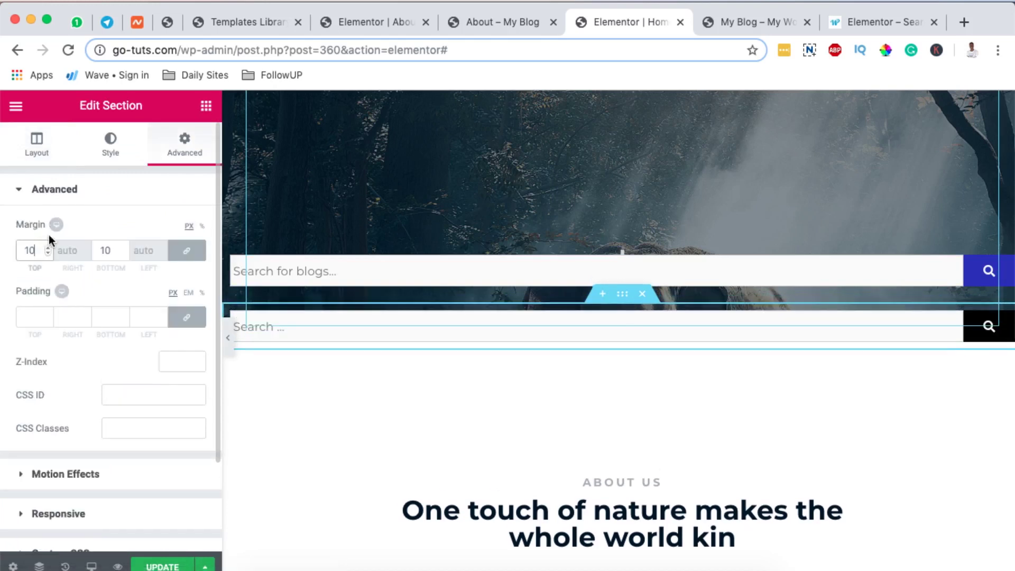
pyautogui.write('0')
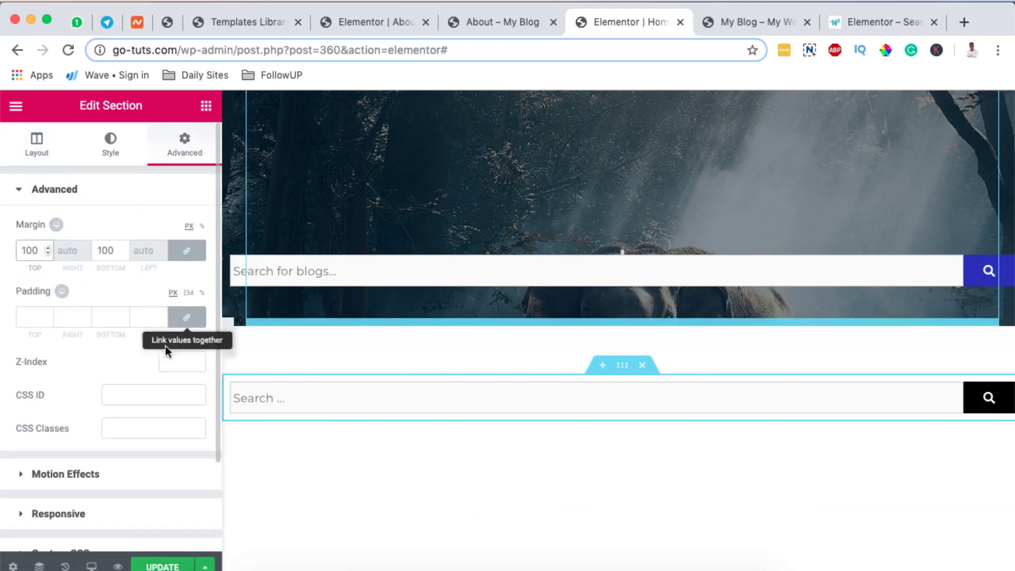
# Change the new Post Search Form's button type to text and its placeholder to "Search for blogs ..."
pyautogui.click(989, 398)
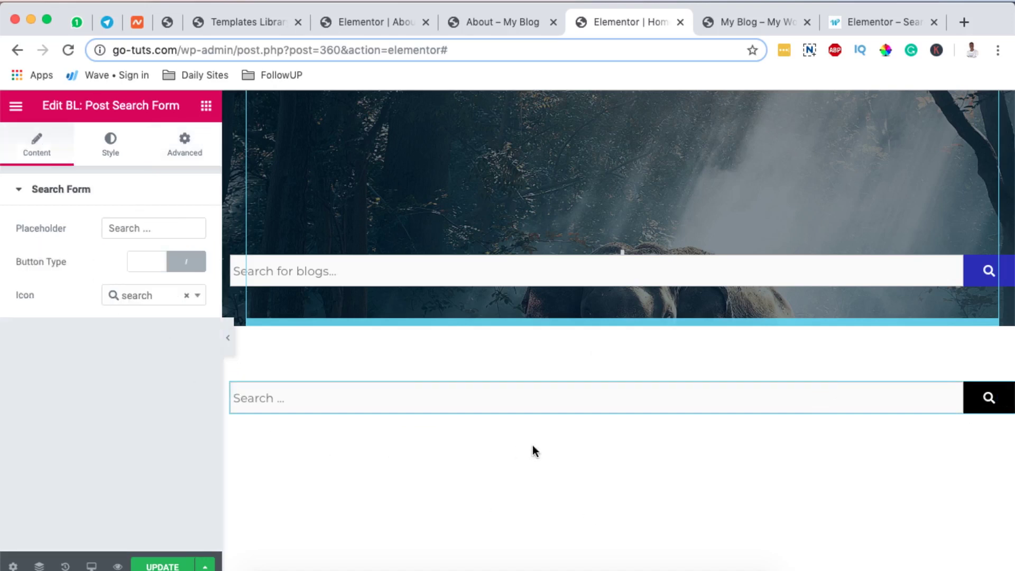
pyautogui.click(144, 263)
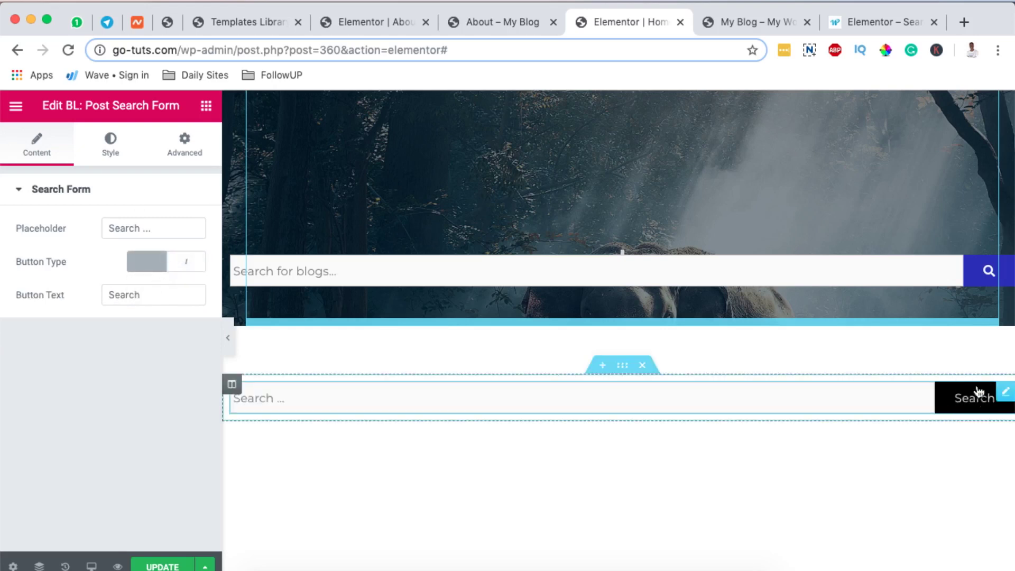
pyautogui.tripleClick(118, 227)
pyautogui.click(107, 234)
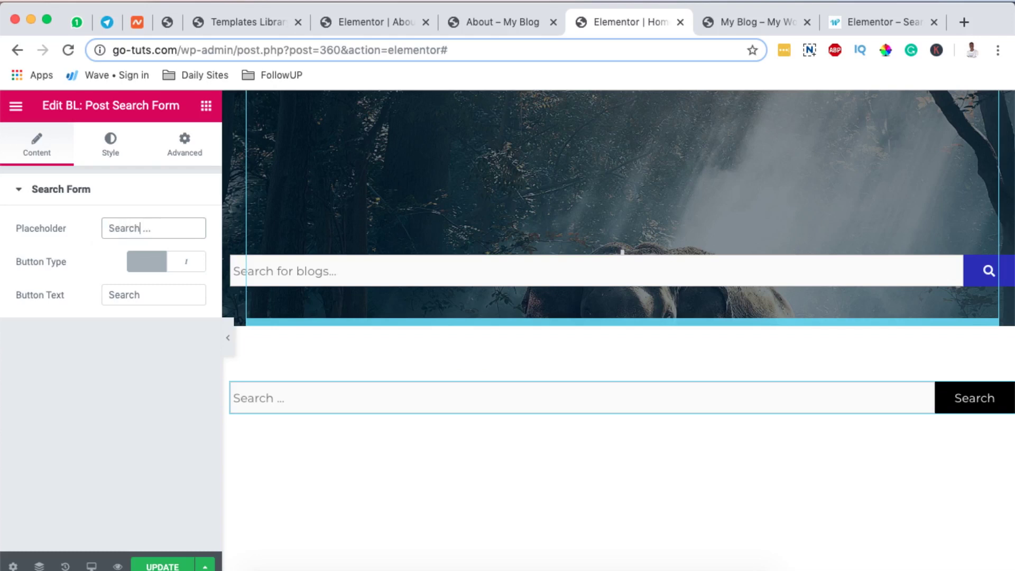
pyautogui.write('for blogs')
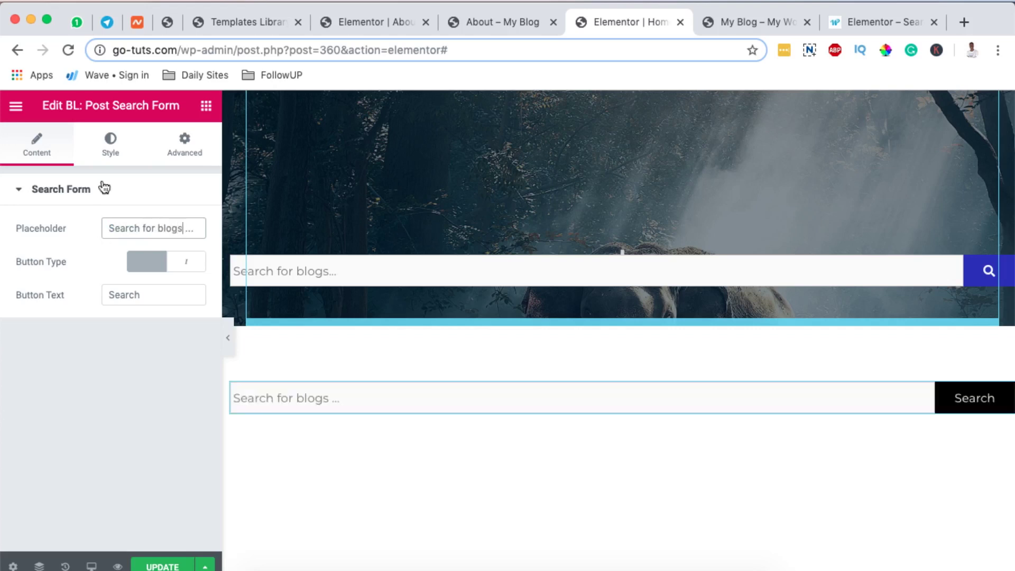
# Try gray #5b5b5b, blue and green as the search form's input box color and clear the color again
pyautogui.click(116, 152)
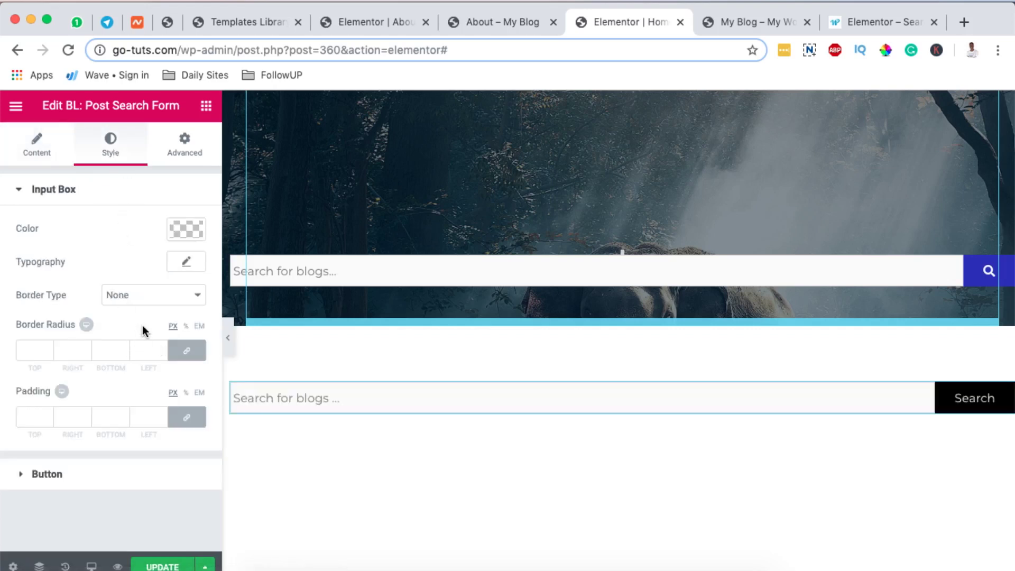
pyautogui.click(182, 232)
pyautogui.moveTo(96, 305)
pyautogui.mouseDown()
pyautogui.moveTo(69, 377)
pyautogui.moveTo(134, 347)
pyautogui.moveTo(18, 338)
pyautogui.moveTo(84, 350)
pyautogui.mouseUp()
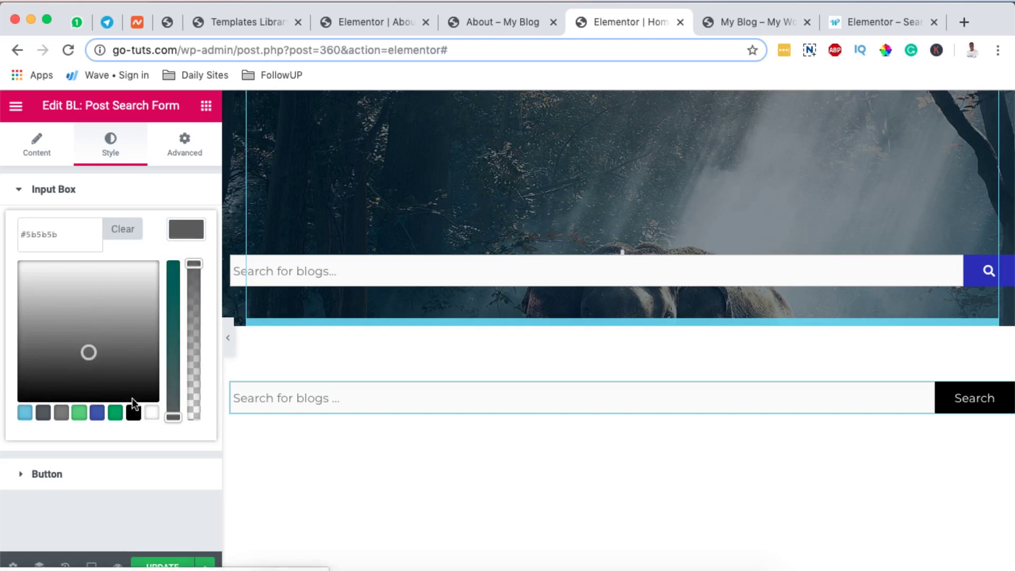
pyautogui.click(97, 413)
pyautogui.moveTo(156, 323)
pyautogui.mouseDown()
pyautogui.moveTo(113, 351)
pyautogui.moveTo(104, 300)
pyautogui.moveTo(58, 308)
pyautogui.mouseUp()
pyautogui.click(123, 228)
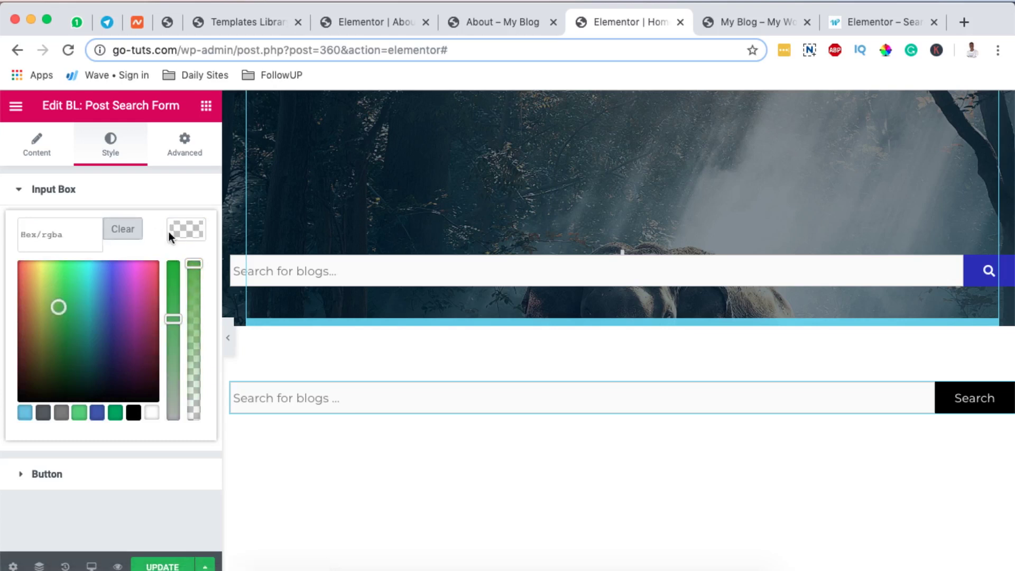
pyautogui.click(191, 231)
# Set the search form button's normal text color to green #23a455
pyautogui.click(58, 472)
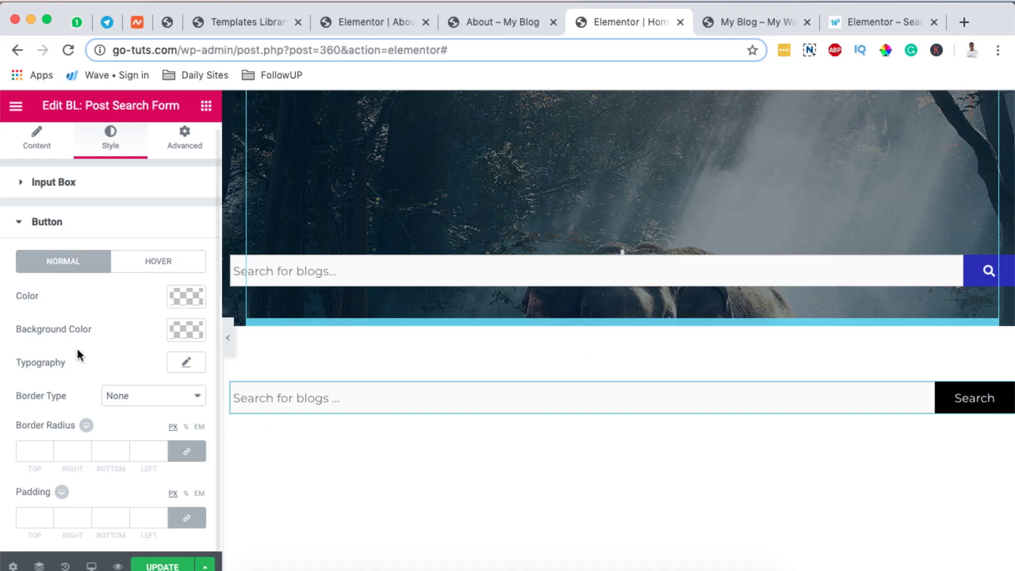
pyautogui.click(188, 299)
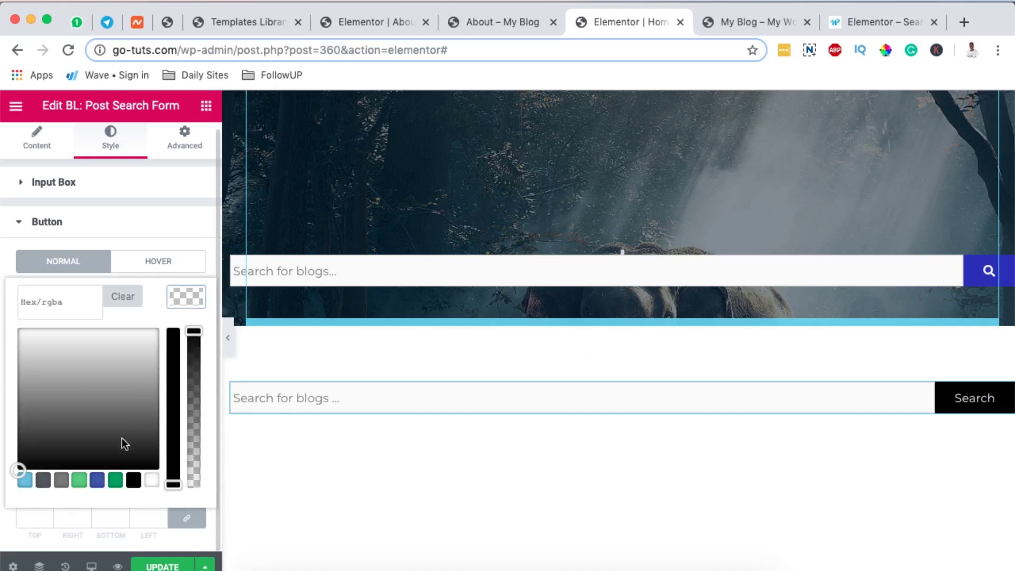
pyautogui.click(117, 481)
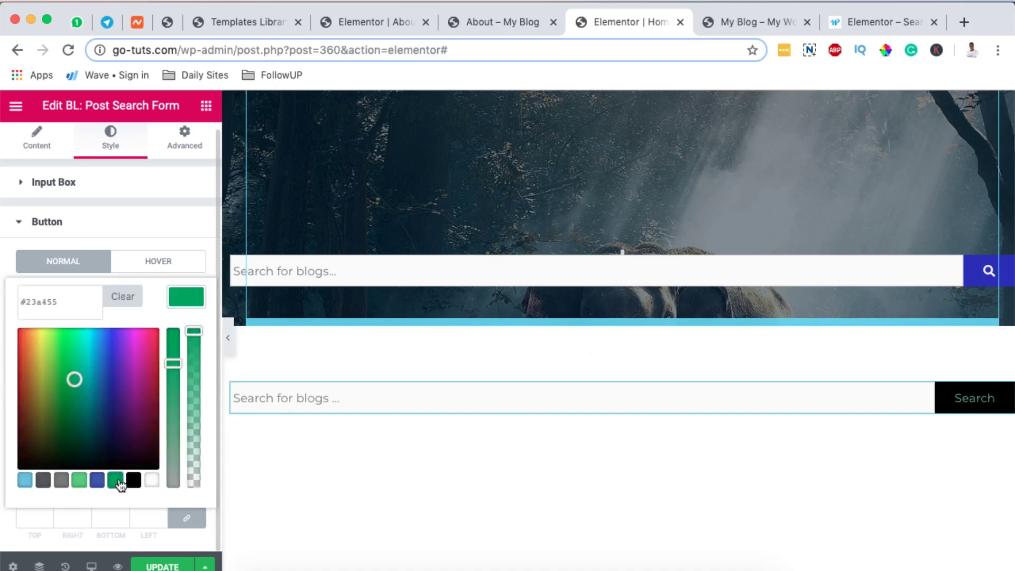
# Adjust the search form button's normal text color to green #22a53a
pyautogui.moveTo(74, 379); pyautogui.dragTo(37, 372)
pyautogui.click(72, 378)
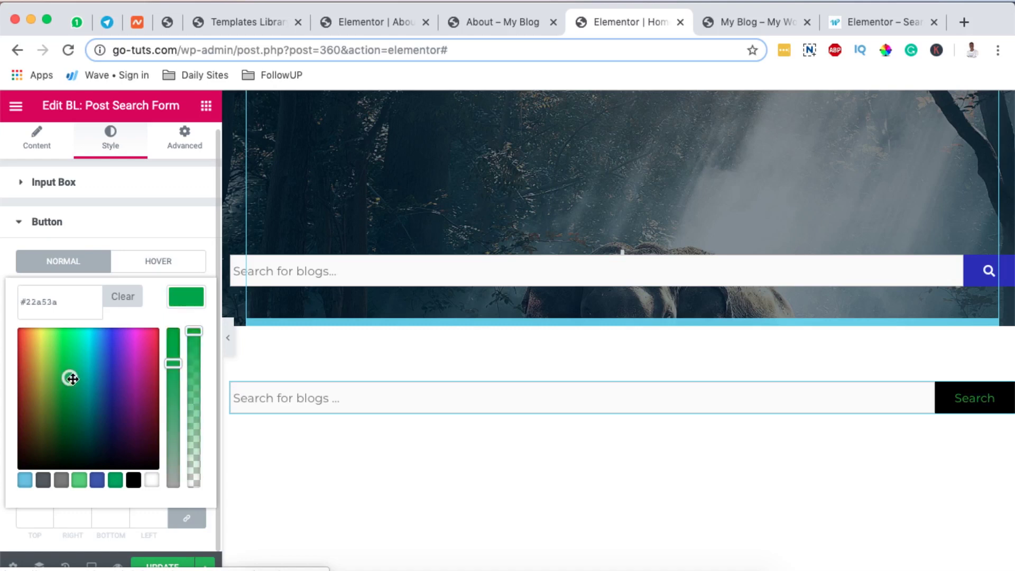
pyautogui.click(187, 303)
# Set the search form button's normal background color to dark blue #20269b
pyautogui.click(179, 329)
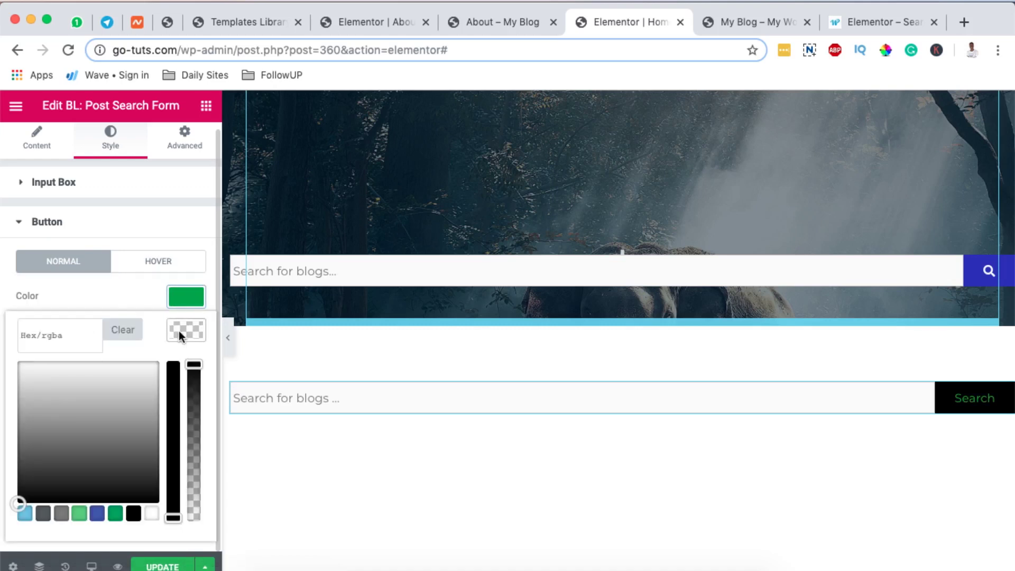
pyautogui.click(113, 490)
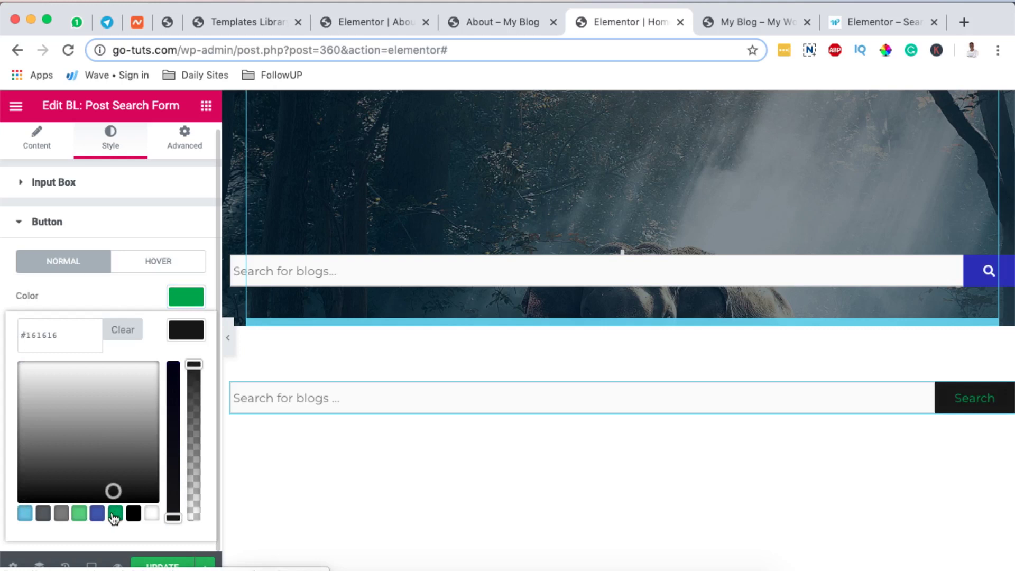
pyautogui.click(115, 513)
pyautogui.click(116, 419)
pyautogui.moveTo(122, 424)
pyautogui.mouseDown()
pyautogui.moveTo(133, 419)
pyautogui.moveTo(112, 419)
pyautogui.mouseUp()
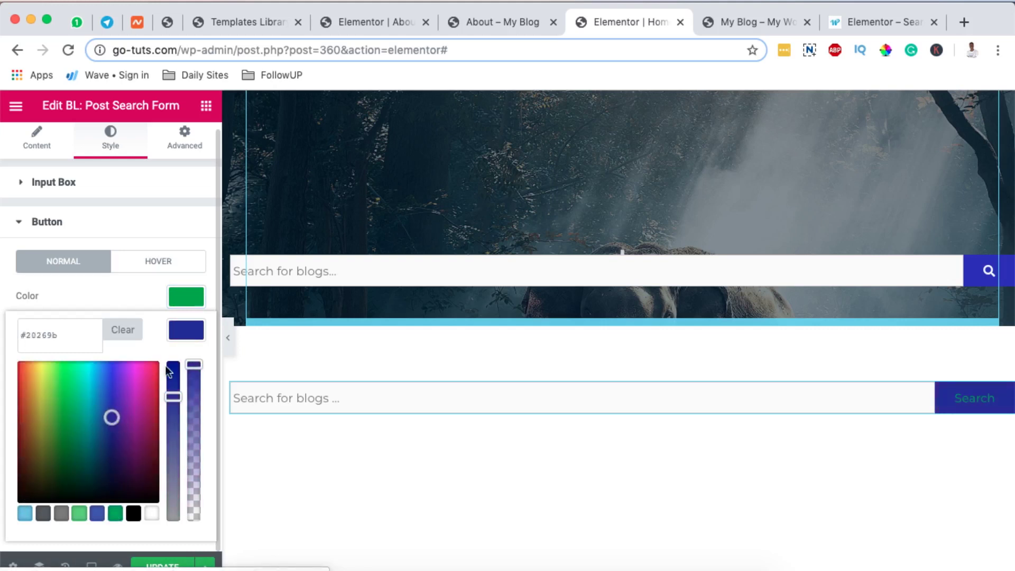
pyautogui.click(198, 334)
# Change the search form button's normal text color to light green #b6ef32 and update the page
pyautogui.click(186, 296)
pyautogui.moveTo(67, 374); pyautogui.dragTo(11, 342)
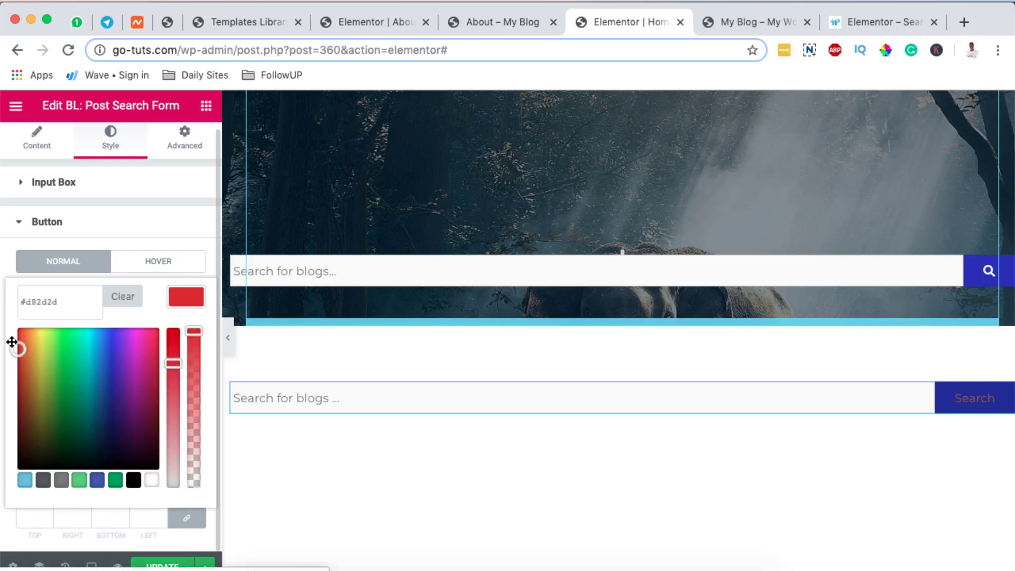
pyautogui.click(51, 337)
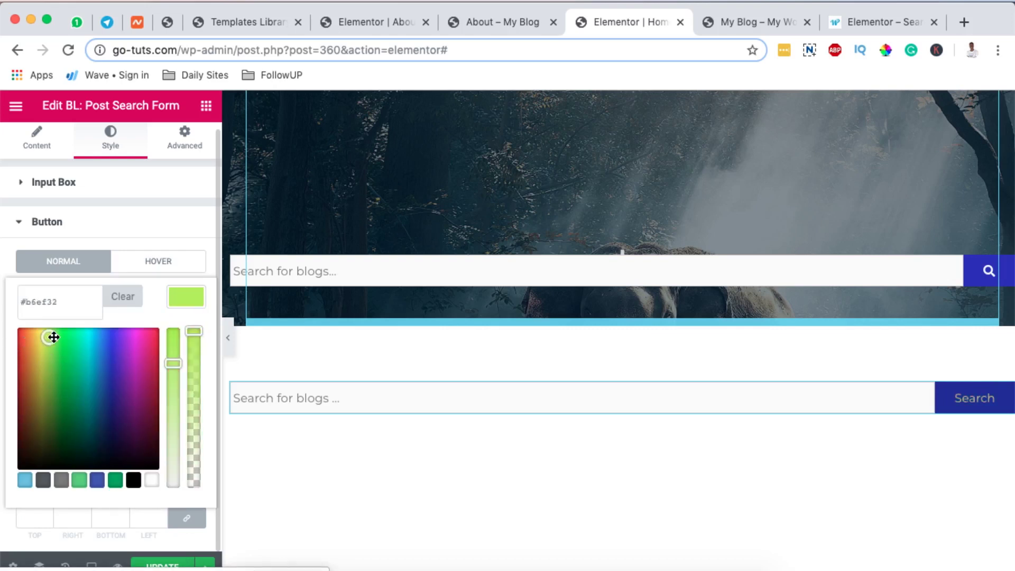
pyautogui.click(198, 302)
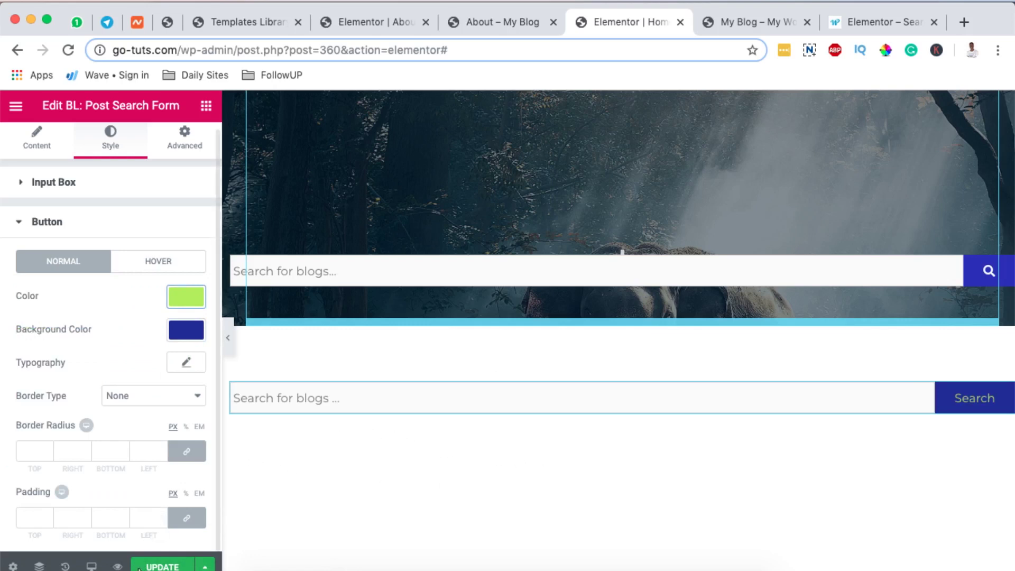
pyautogui.click(159, 567)
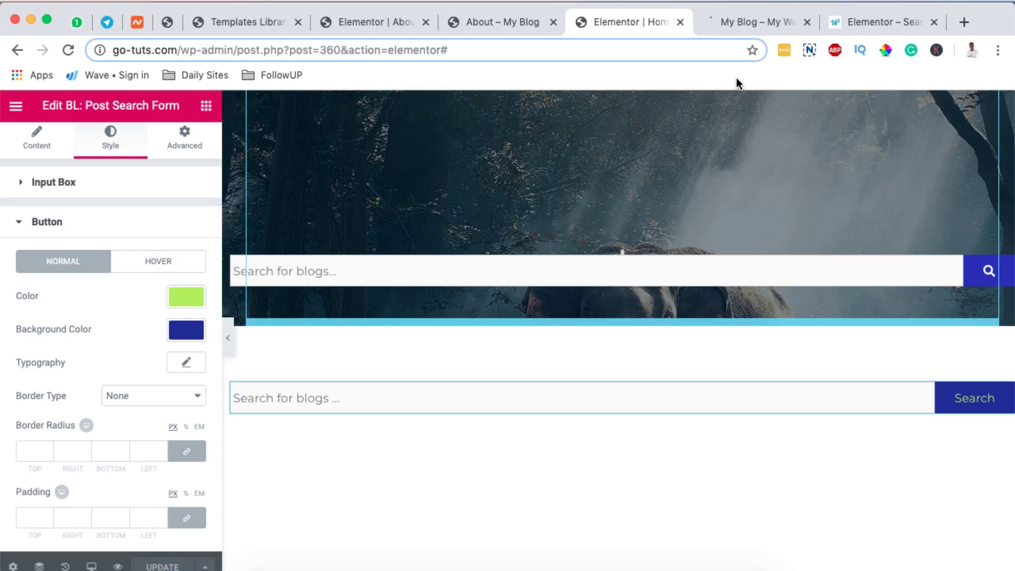
# Search for "make" with the lower search form on the home page preview and look through the search results
pyautogui.hotkey('ctrl', 'Tab')
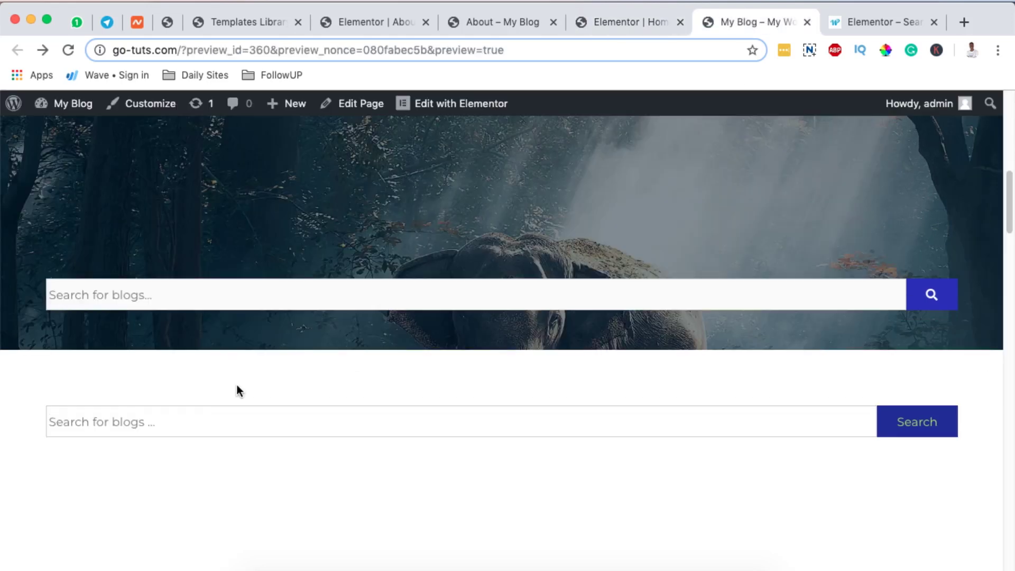
pyautogui.click(126, 424)
pyautogui.write('make')
pyautogui.press('Return')
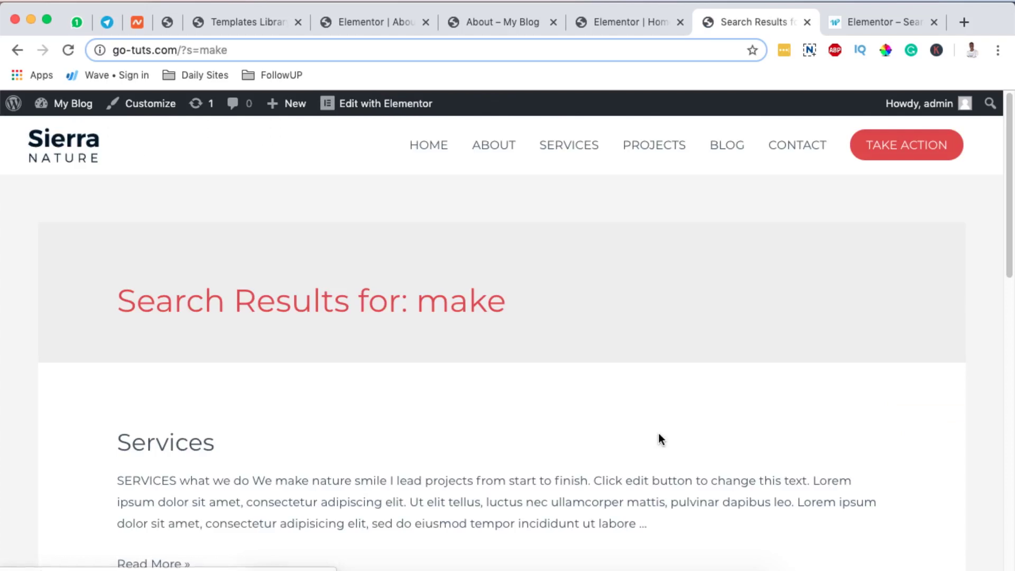
pyautogui.scroll(-7, 659, 434)
pyautogui.scroll(-3, 659, 439)
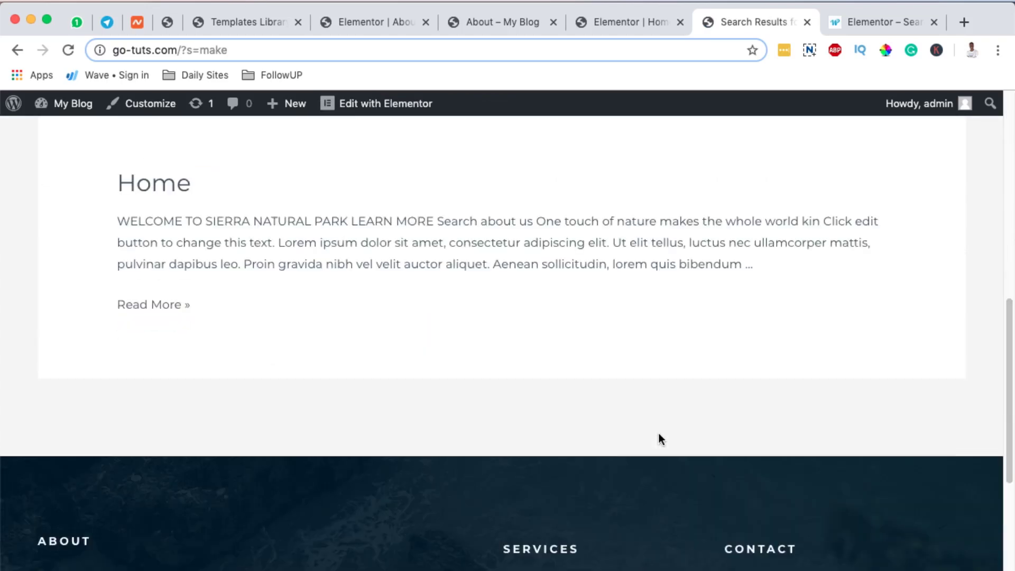
pyautogui.scroll(5, 659, 439)
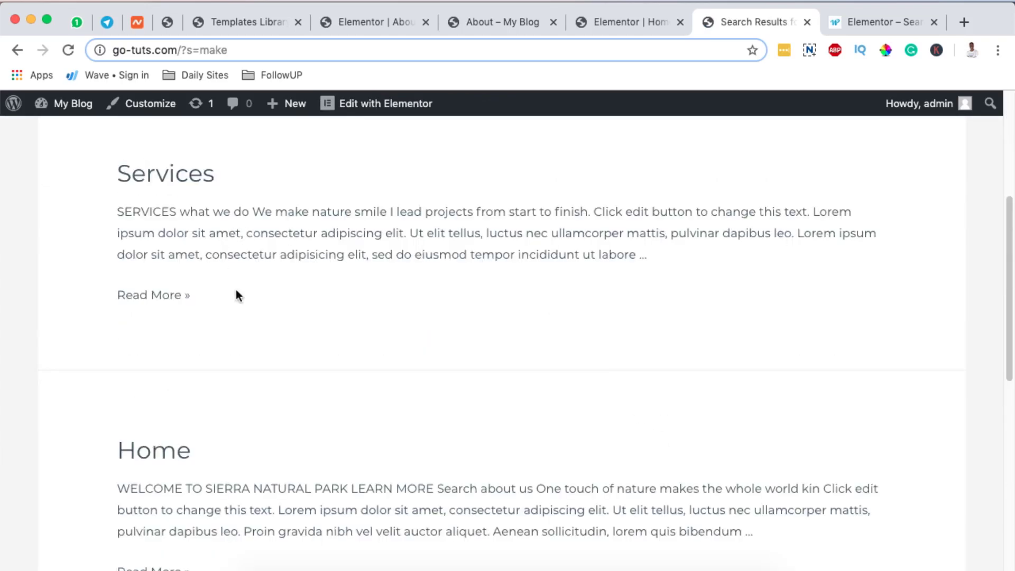
pyautogui.scroll(-2, 336, 463)
pyautogui.scroll(-3, 340, 460)
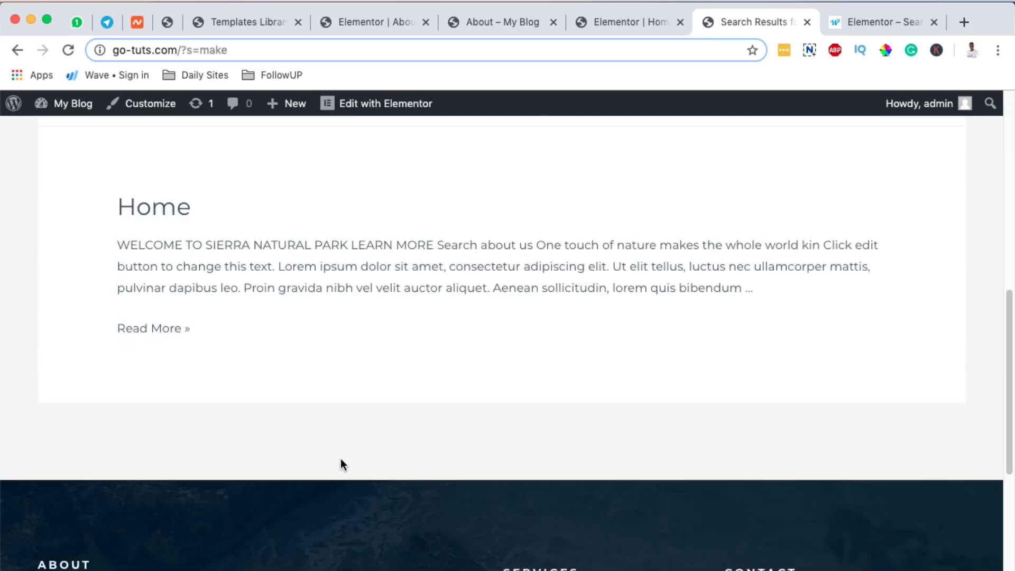
pyautogui.scroll(6, 341, 460)
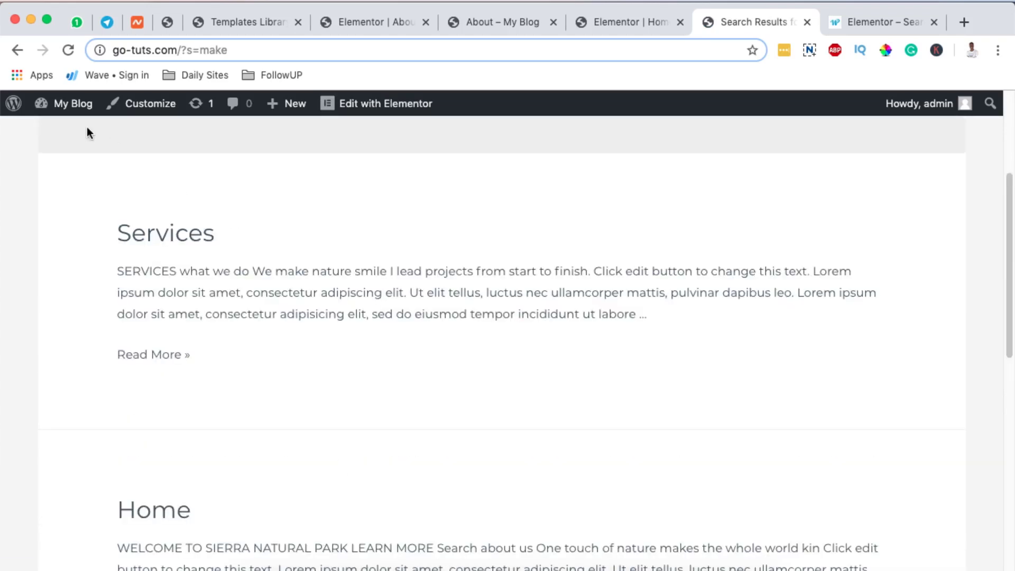
# Delete the Style Five search bar from the hero banner in the About page's Elementor editor and update the page
pyautogui.hotkey('ctrl', 'shift', 'Tab')
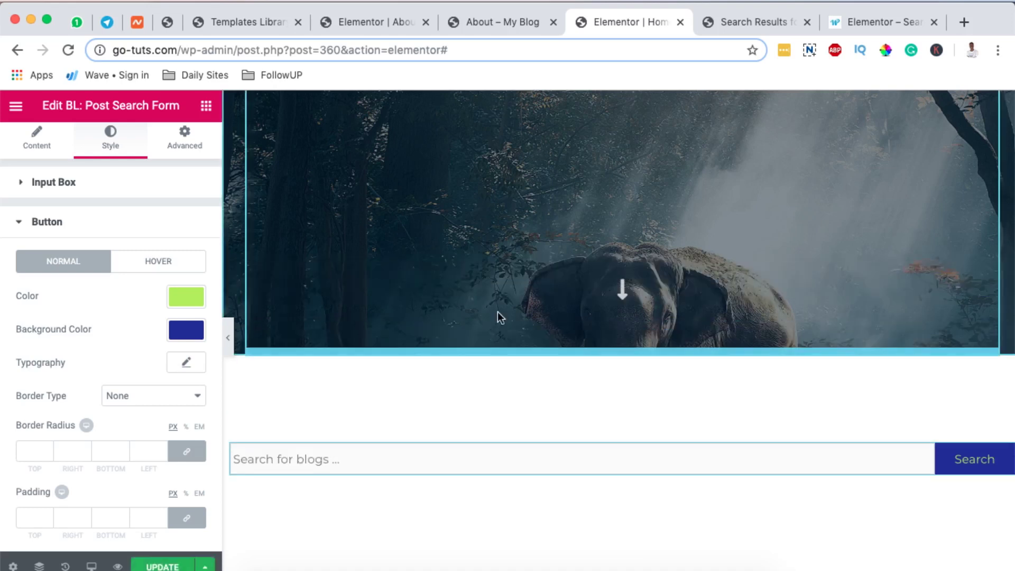
pyautogui.click(487, 24)
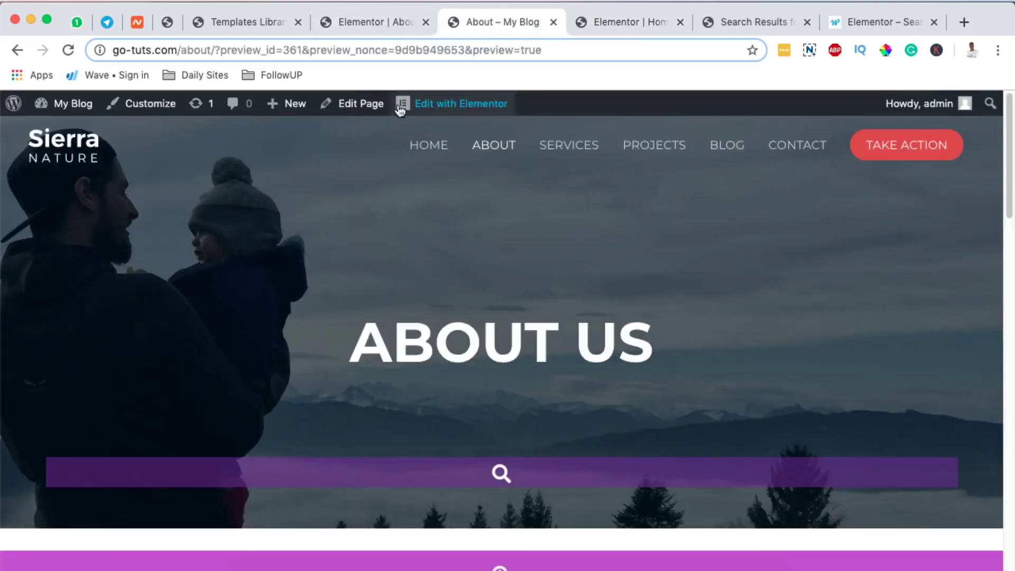
pyautogui.click(382, 21)
pyautogui.scroll(3, 608, 273)
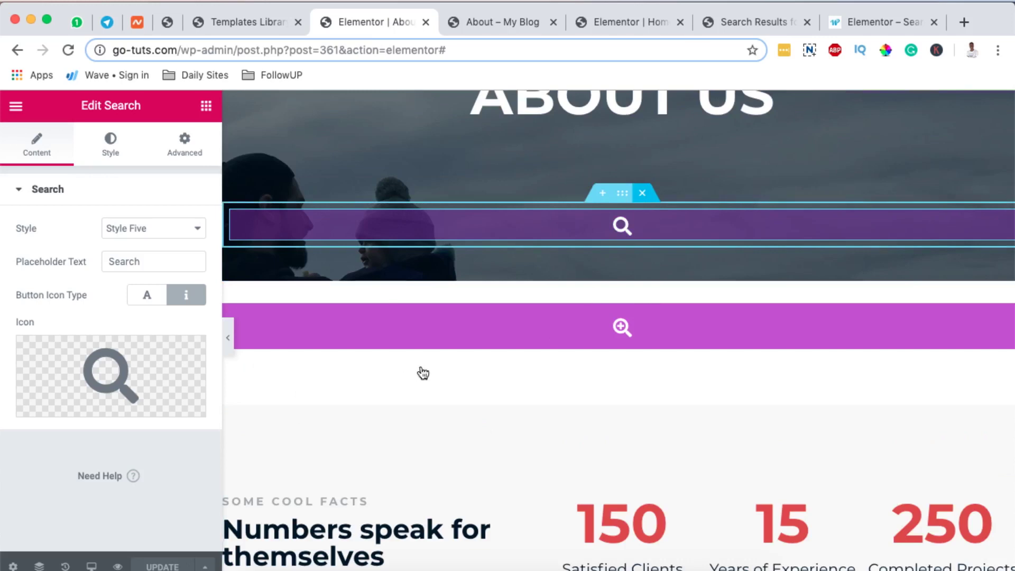
pyautogui.press('Delete')
pyautogui.click(158, 567)
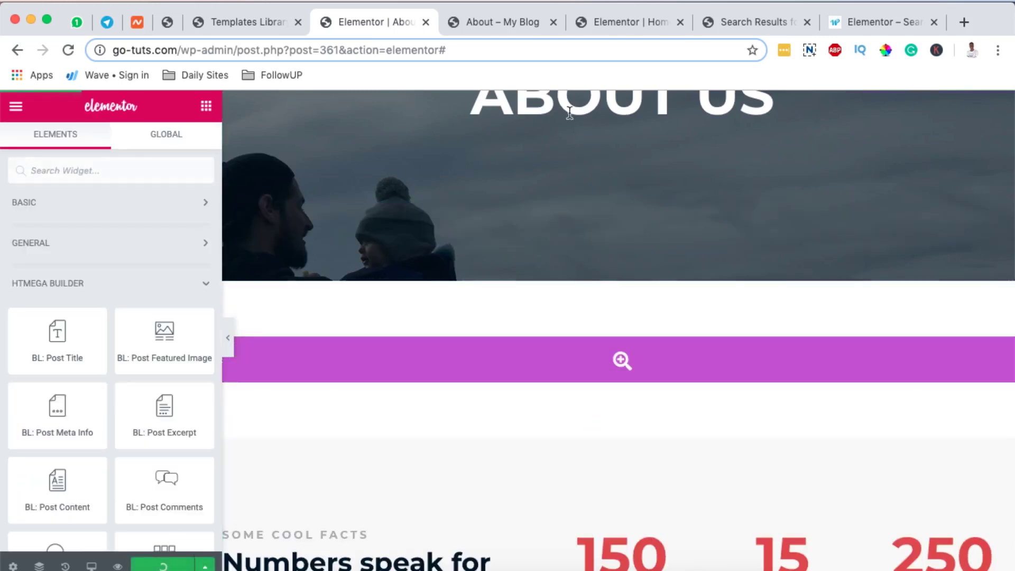
# Review the search bars in the About and home page previews, opening the full-screen search from the About page's purple bar
pyautogui.click(644, 21)
pyautogui.click(502, 22)
pyautogui.click(513, 354)
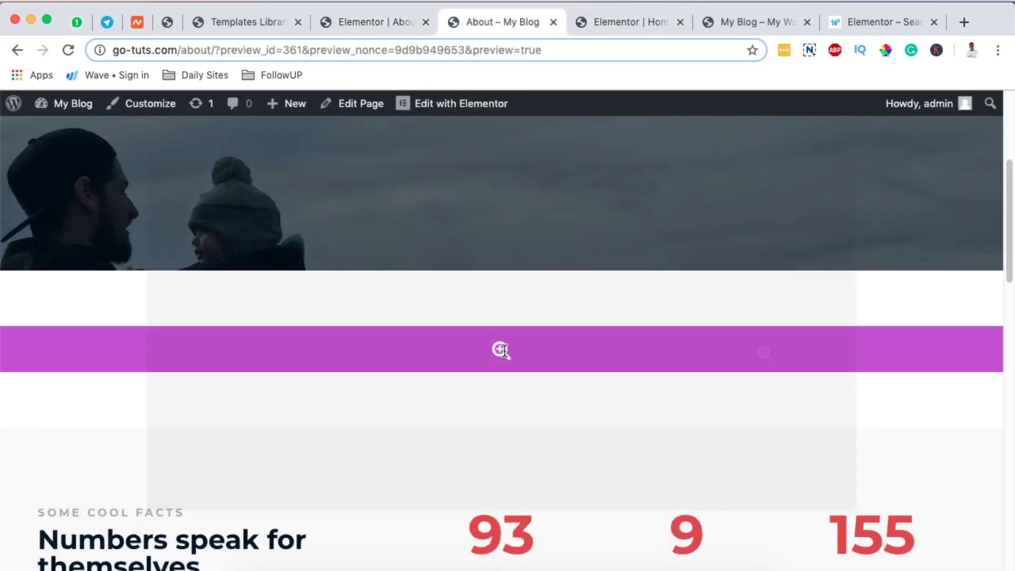
pyautogui.hotkey('ctrl', 'Tab')
pyautogui.hotkey('ctrl', 'Tab')
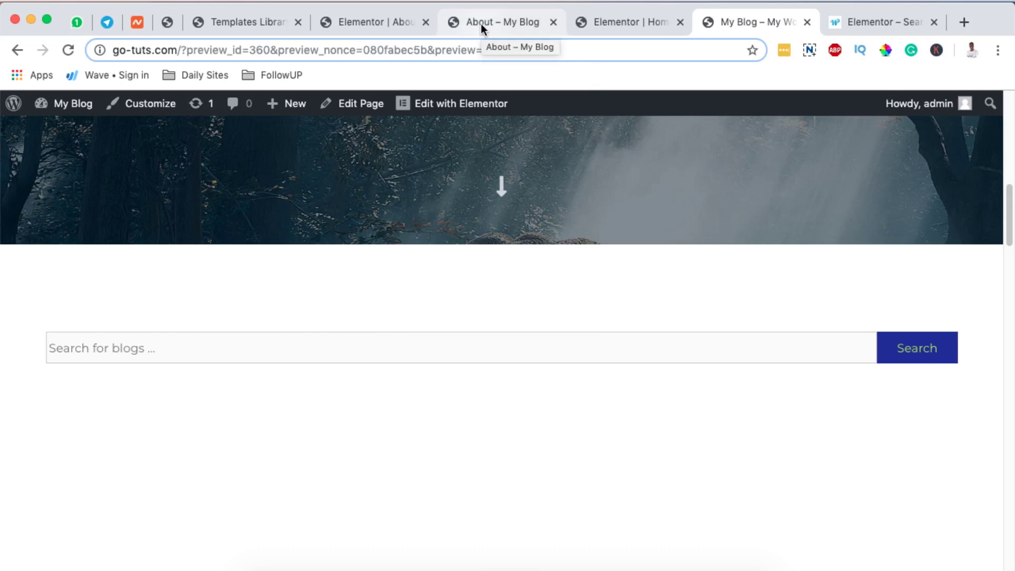
pyautogui.click(448, 27)
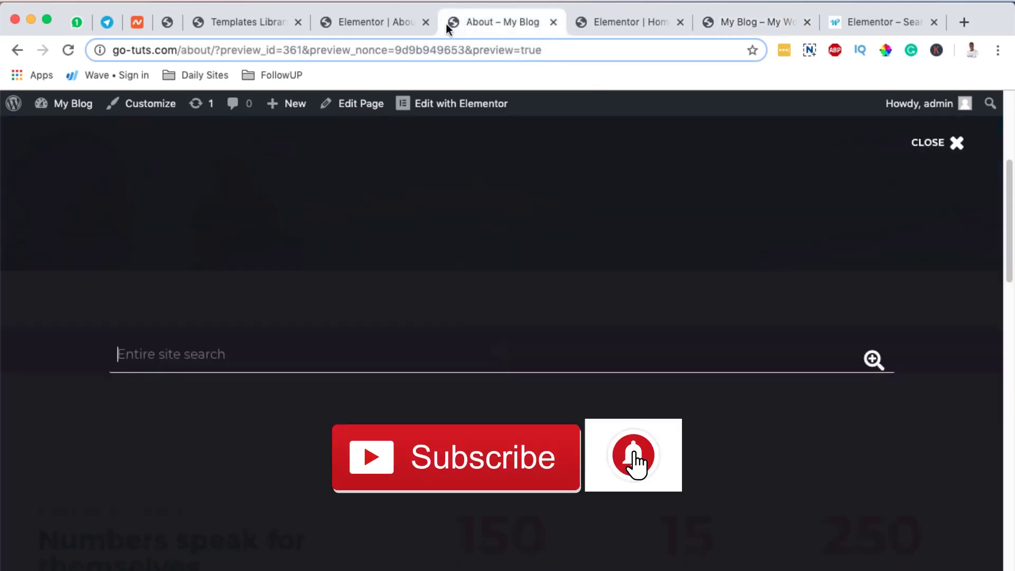
pyautogui.click(376, 23)
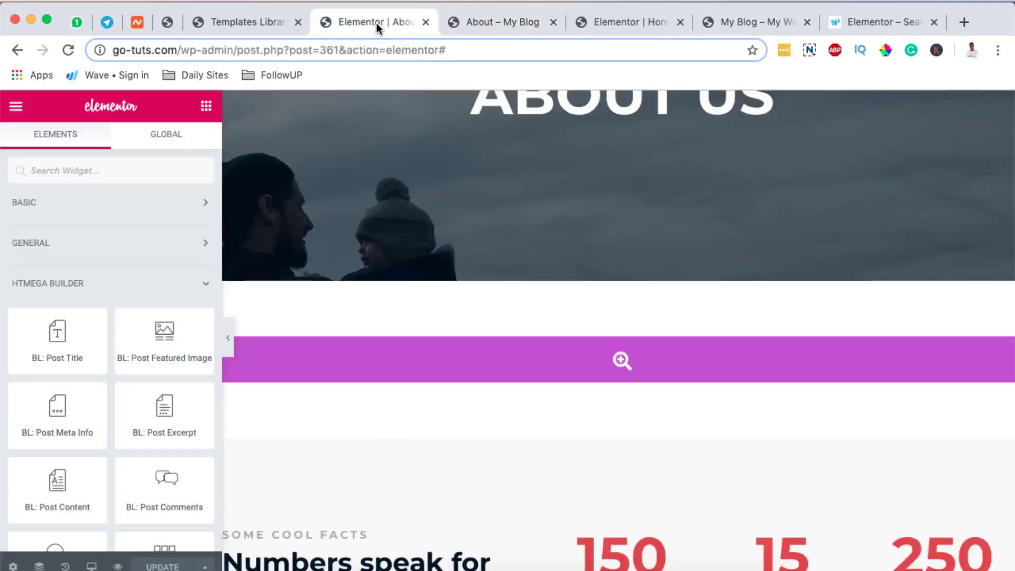
pyautogui.click(493, 27)
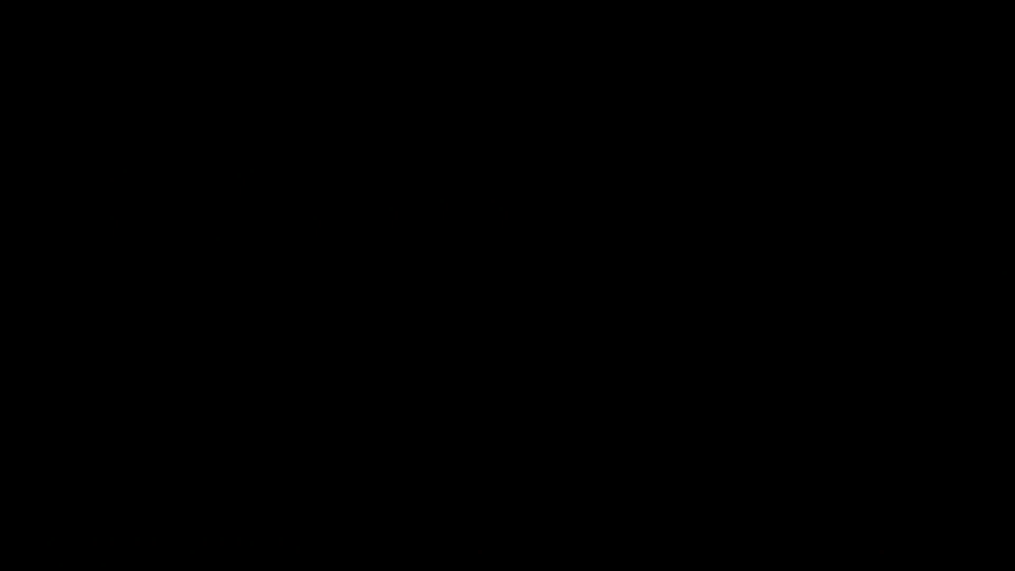